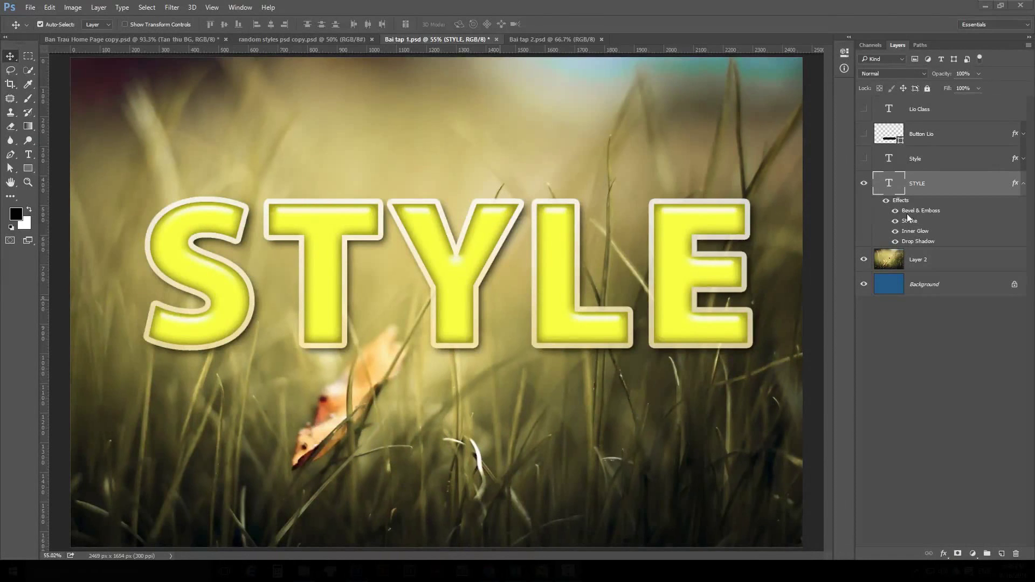
# - Open the STYLE text layer's layer style settings and enable Gradient Overlay
pyautogui.doubleClick(1014, 184)
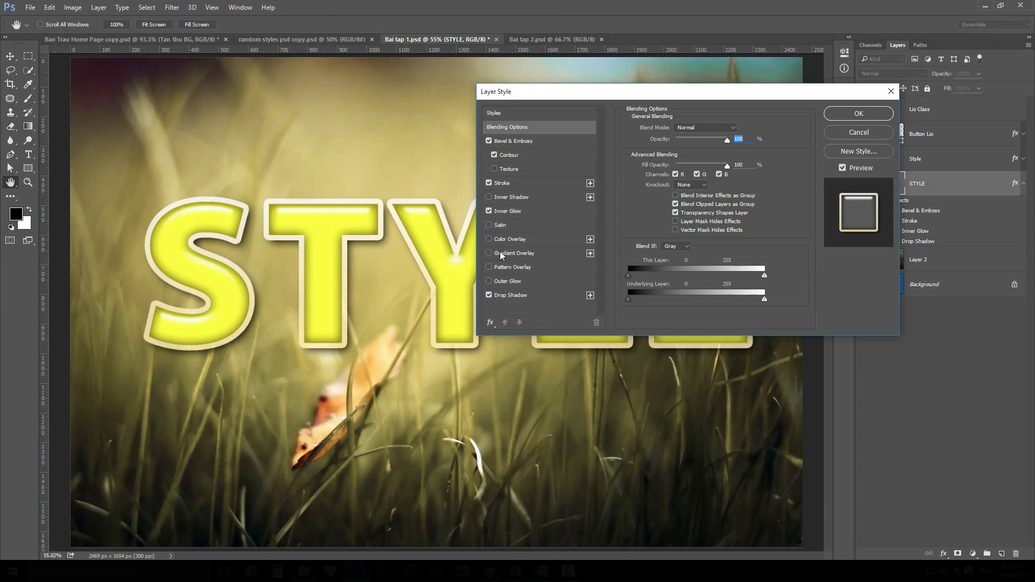
pyautogui.click(549, 254)
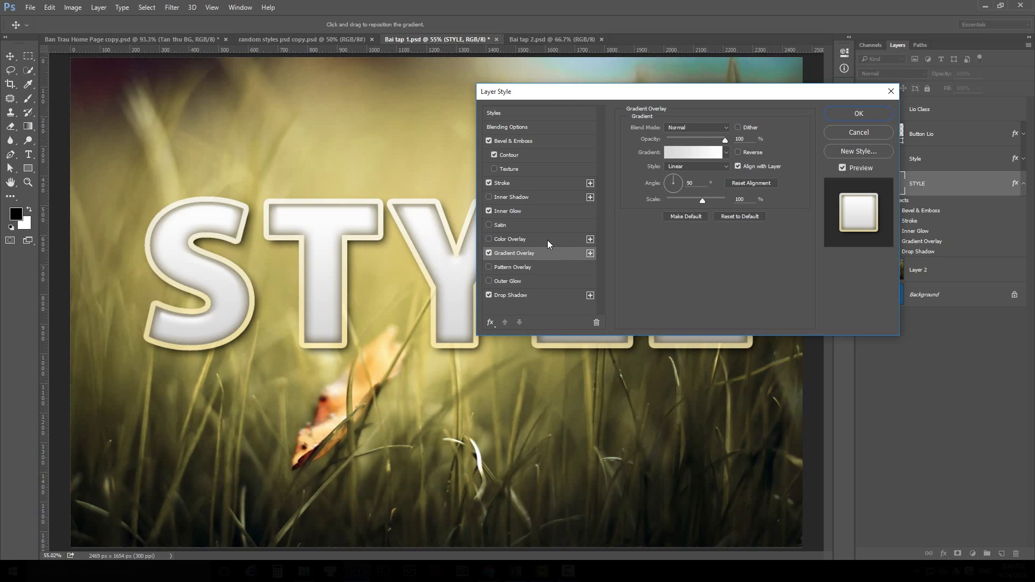
# - Try a red Color Overlay at 100% opacity over the gradient, and turn it off again
pyautogui.click(548, 240)
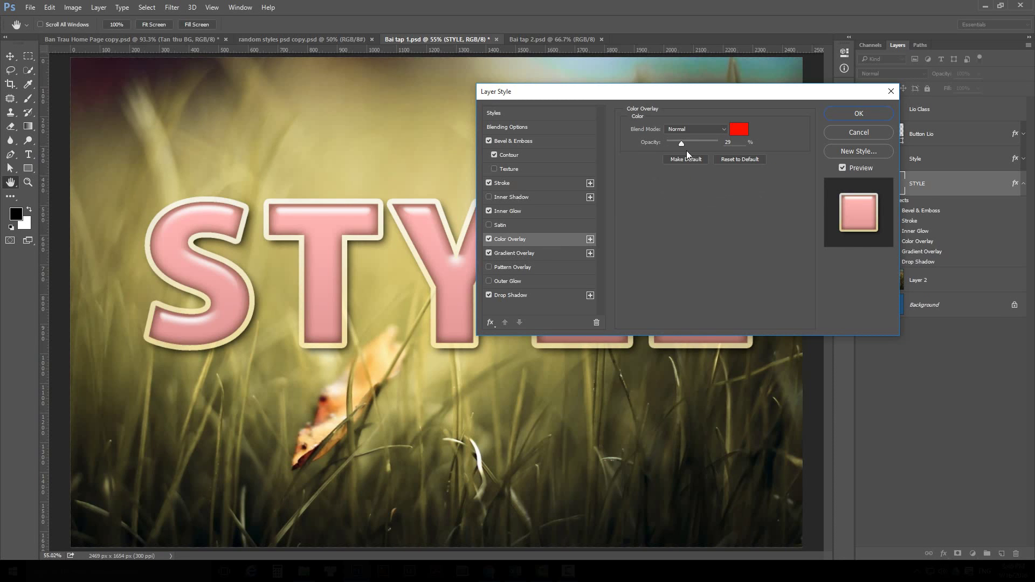
pyautogui.moveTo(687, 144); pyautogui.dragTo(726, 147)
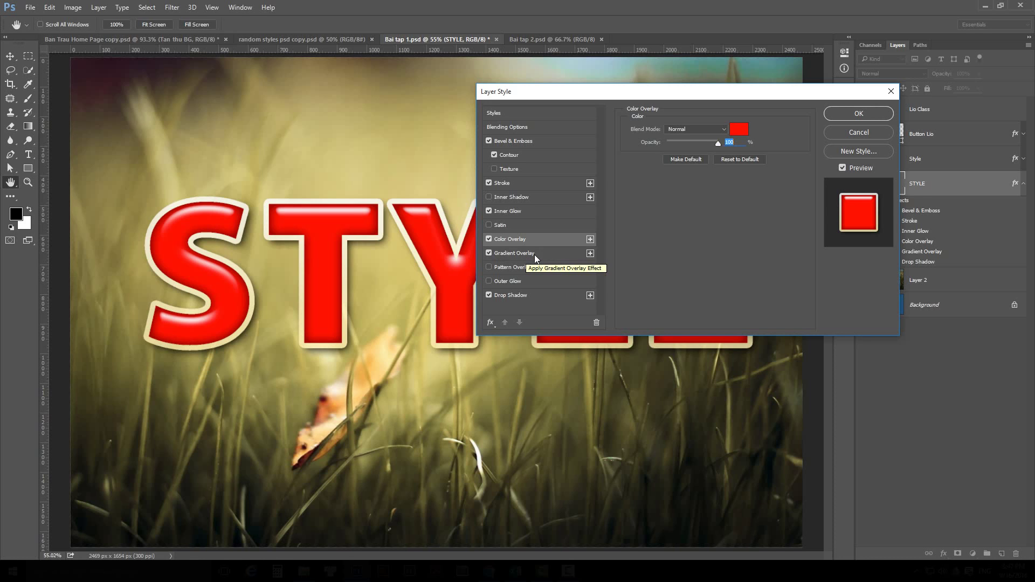
pyautogui.moveTo(716, 144)
pyautogui.mouseDown()
pyautogui.moveTo(696, 146)
pyautogui.moveTo(719, 146)
pyautogui.mouseUp()
pyautogui.click(489, 240)
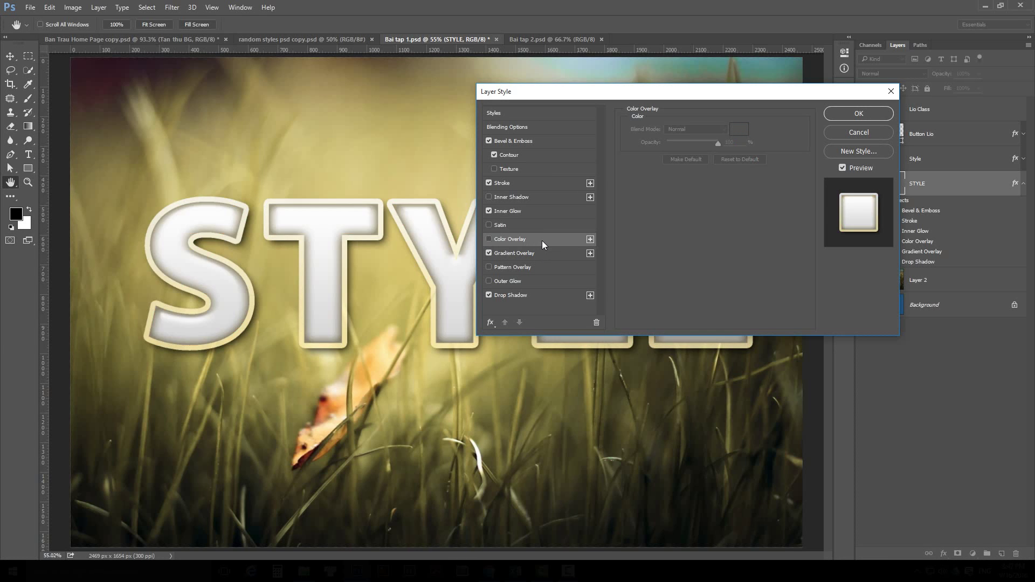
# - Return to the Gradient Overlay settings and try a lower overlay opacity before restoring it to 100%
pyautogui.click(561, 253)
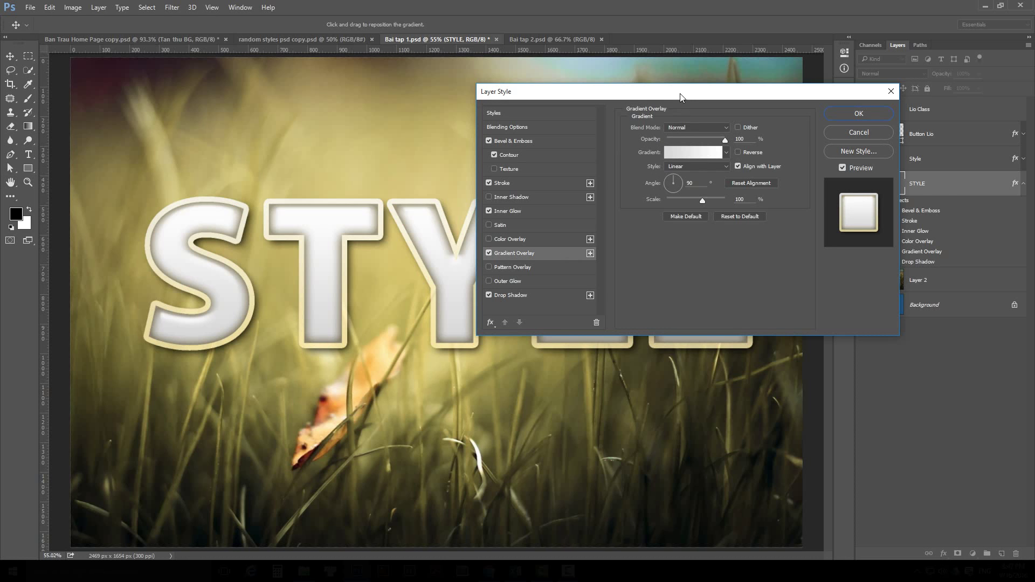
pyautogui.moveTo(680, 97); pyautogui.dragTo(719, 53)
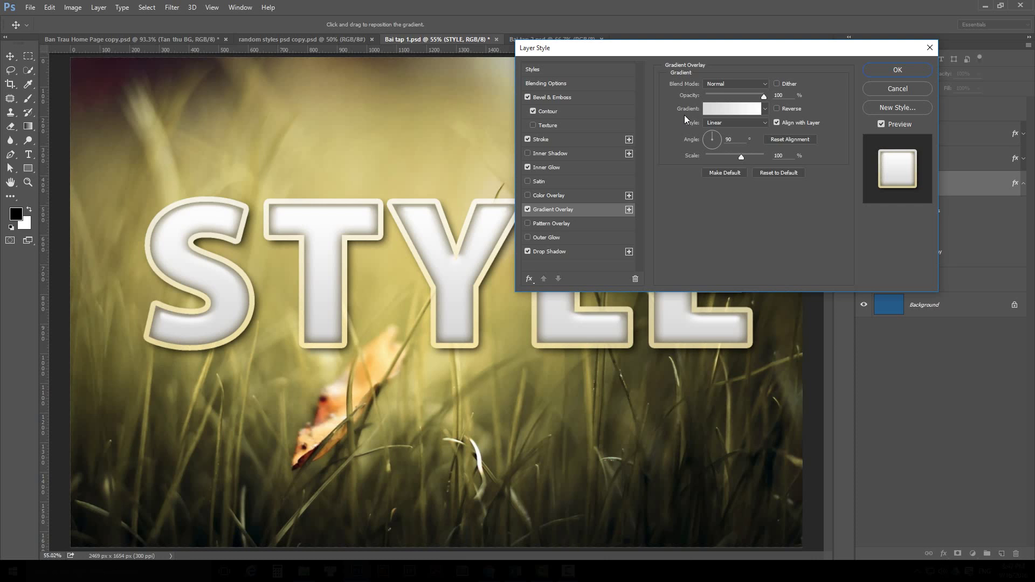
pyautogui.click(726, 82)
pyautogui.click(726, 82)
pyautogui.moveTo(764, 95)
pyautogui.mouseDown()
pyautogui.moveTo(751, 91)
pyautogui.moveTo(773, 104)
pyautogui.moveTo(751, 91)
pyautogui.moveTo(766, 95)
pyautogui.mouseUp()
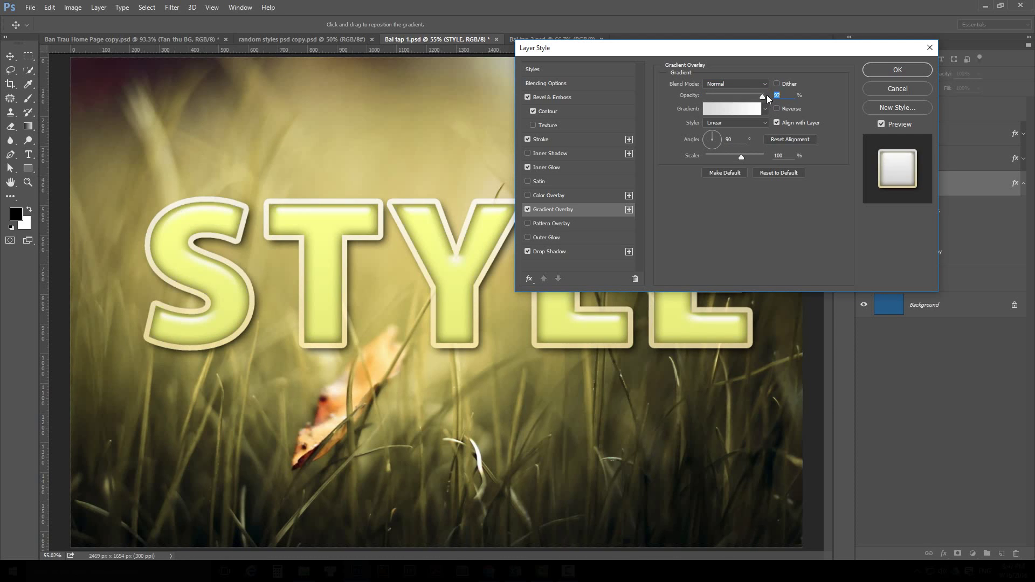
# - Open the overlay's gradient for editing, try out the presets and choose Red, Green
pyautogui.click(718, 111)
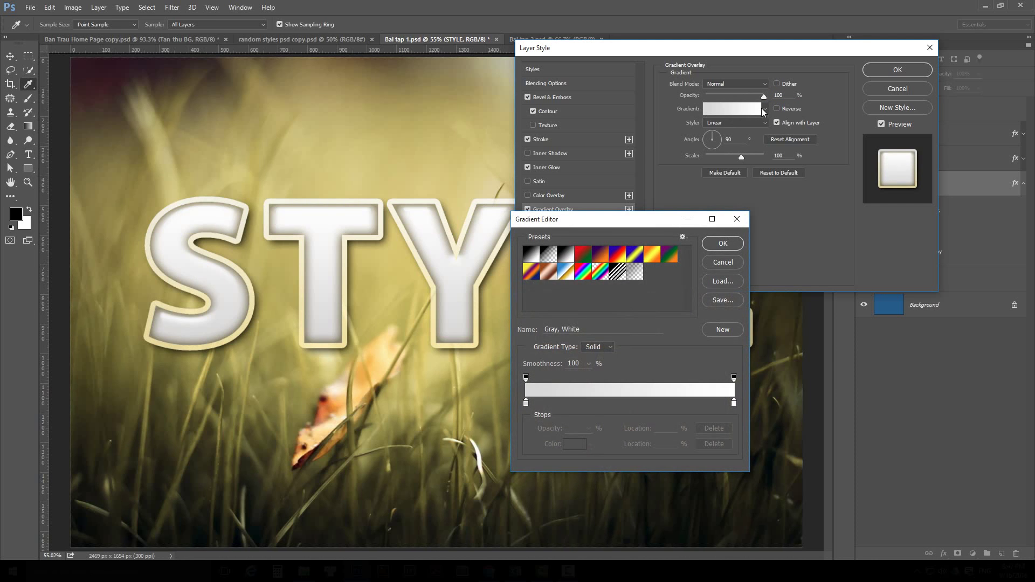
pyautogui.moveTo(657, 223); pyautogui.dragTo(658, 150)
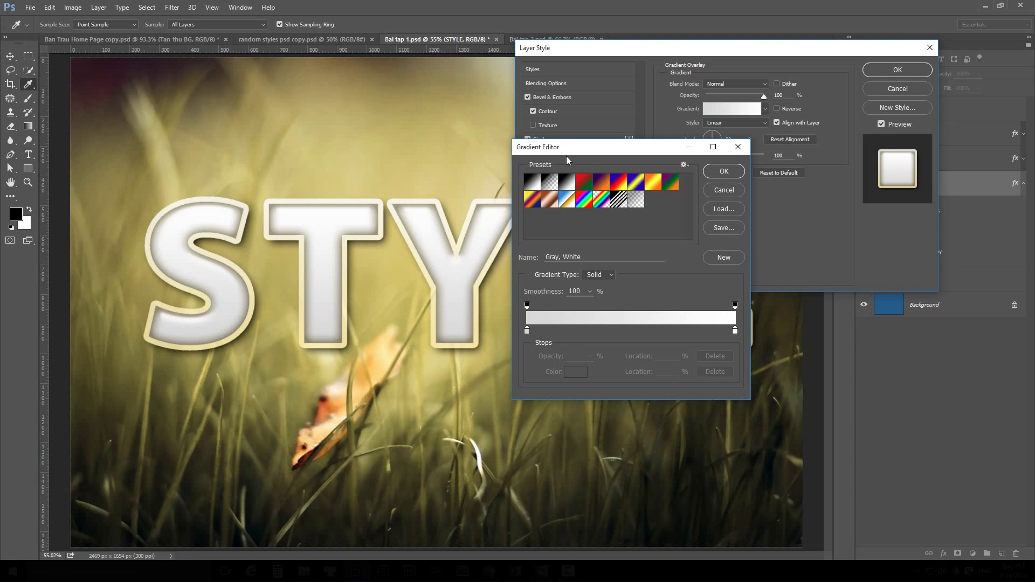
pyautogui.click(528, 183)
pyautogui.click(549, 184)
pyautogui.click(566, 183)
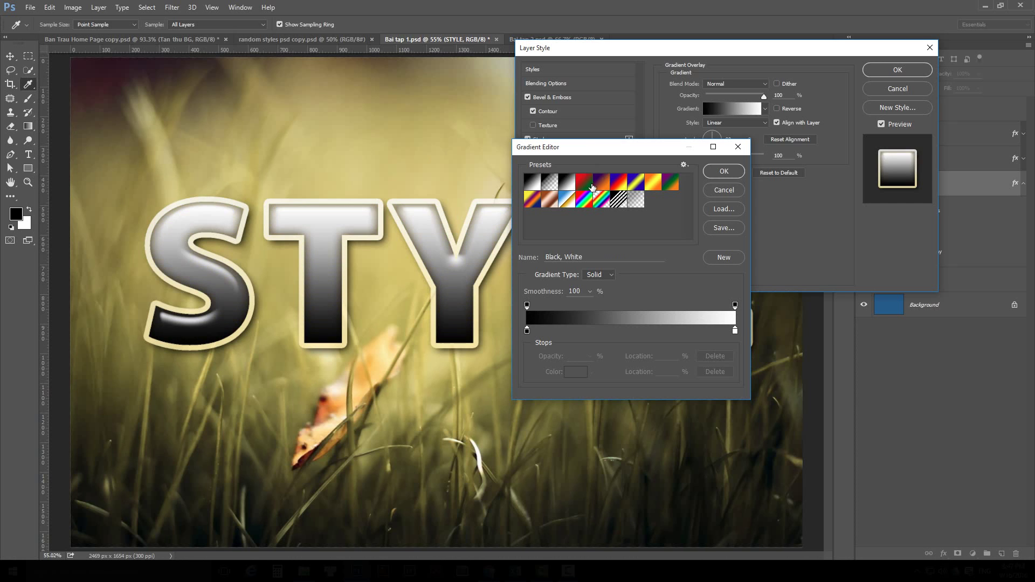
pyautogui.click(589, 184)
pyautogui.click(598, 184)
pyautogui.click(618, 183)
pyautogui.click(635, 183)
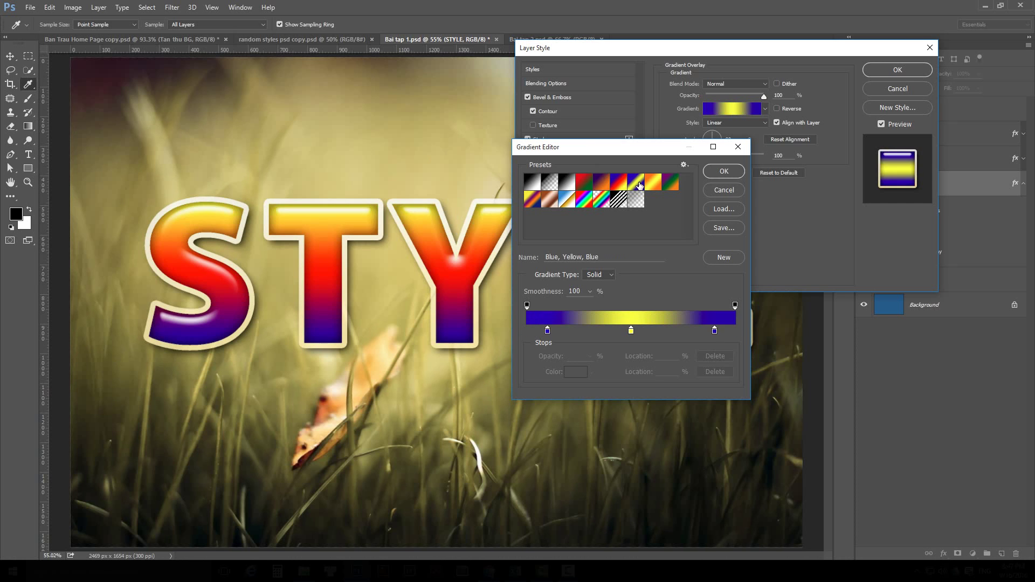
pyautogui.click(653, 185)
pyautogui.click(670, 184)
pyautogui.click(619, 200)
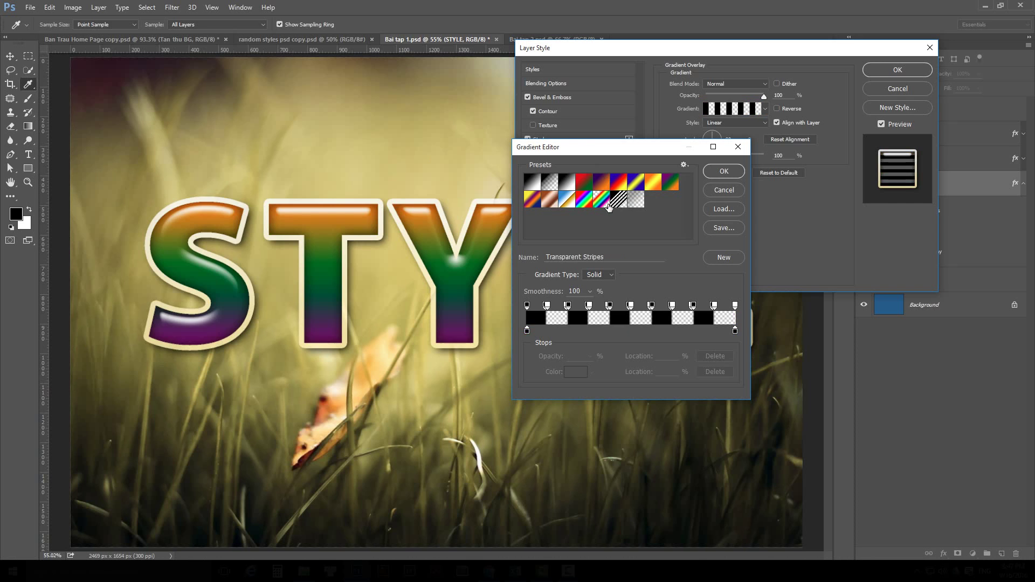
pyautogui.click(601, 199)
pyautogui.click(584, 203)
pyautogui.click(566, 201)
pyautogui.click(549, 200)
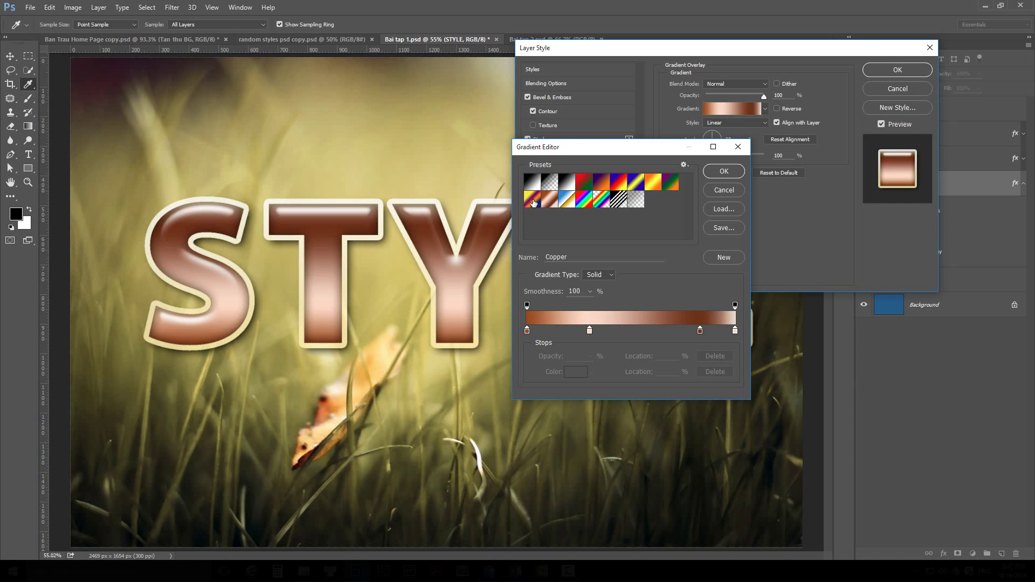
pyautogui.click(533, 199)
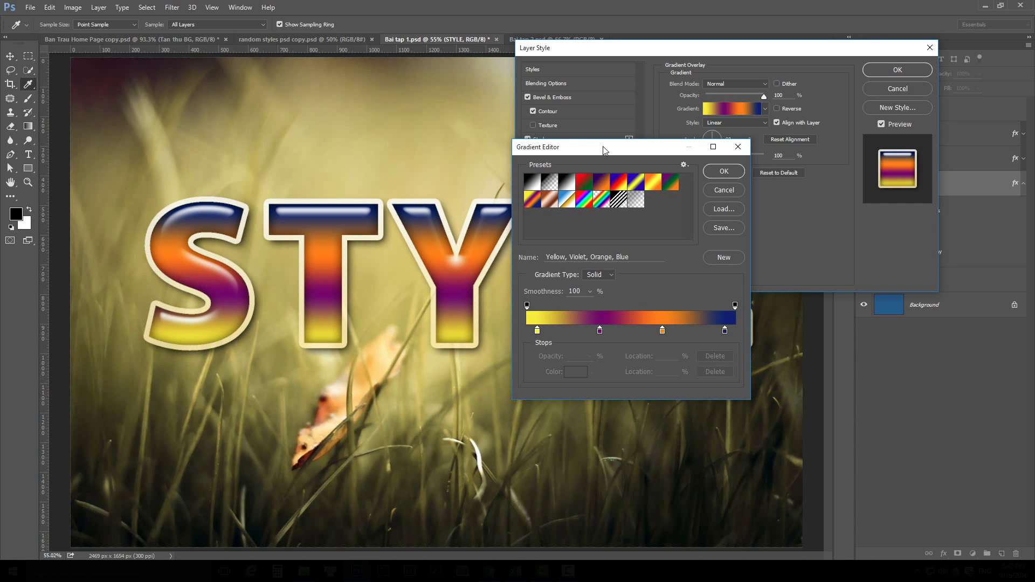
pyautogui.moveTo(604, 149); pyautogui.dragTo(636, 149)
pyautogui.click(616, 186)
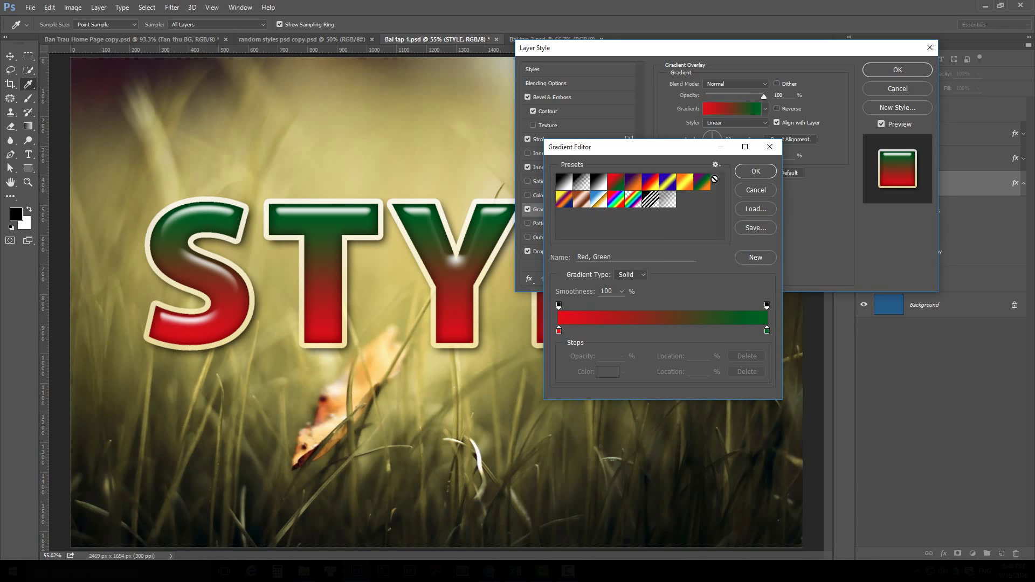
# - Try adding a green color stop at 33% on the gradient, and remove it again
pyautogui.click(559, 331)
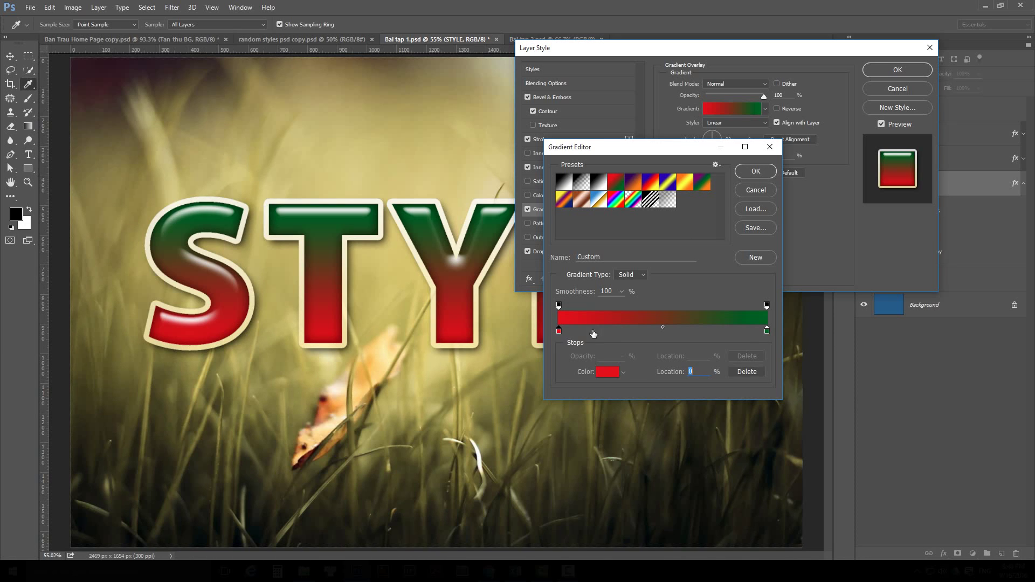
pyautogui.click(767, 331)
pyautogui.click(628, 332)
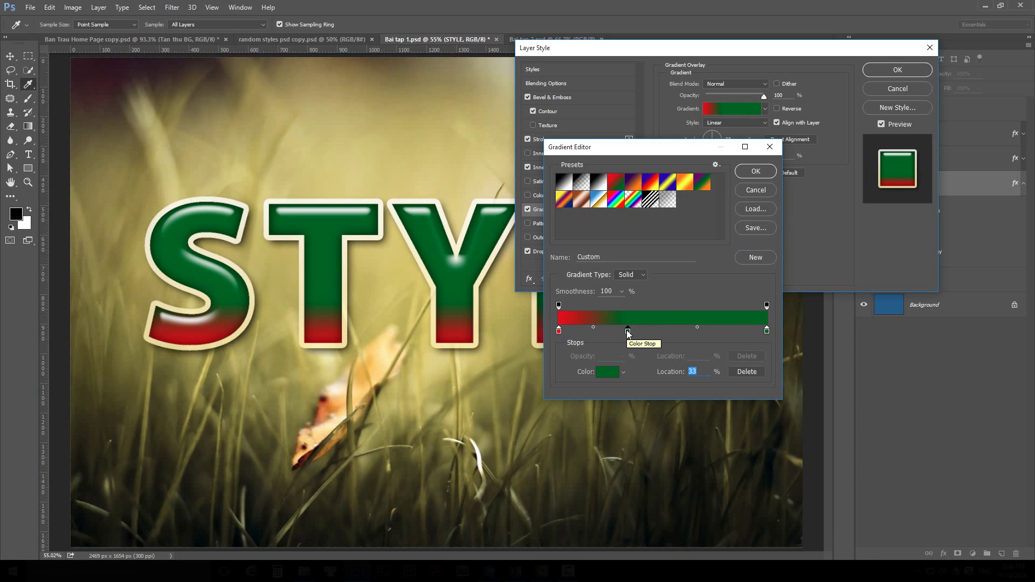
pyautogui.moveTo(628, 331); pyautogui.dragTo(636, 383)
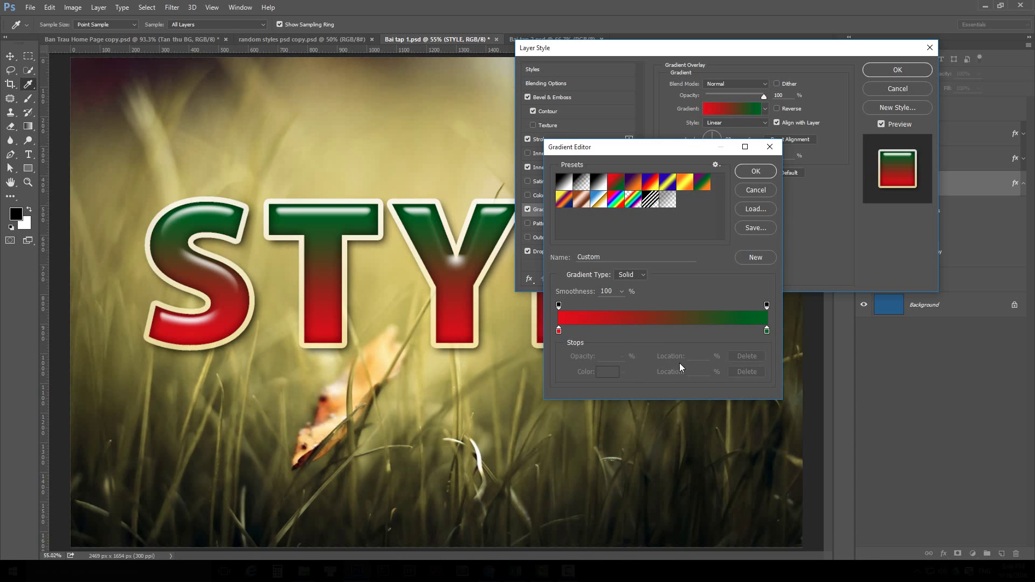
# - Duplicate the red color stop to the middle of the gradient at 49%
pyautogui.moveTo(559, 330)
pyautogui.mouseDown()
pyautogui.moveTo(676, 332)
pyautogui.moveTo(554, 338)
pyautogui.mouseUp()
pyautogui.click(561, 335)
pyautogui.click(662, 327)
pyautogui.moveTo(663, 326)
pyautogui.mouseDown()
pyautogui.moveTo(723, 325)
pyautogui.moveTo(589, 325)
pyautogui.moveTo(669, 326)
pyautogui.moveTo(665, 337)
pyautogui.mouseUp()
pyautogui.press('alt')
pyautogui.moveTo(560, 333); pyautogui.dragTo(665, 334)
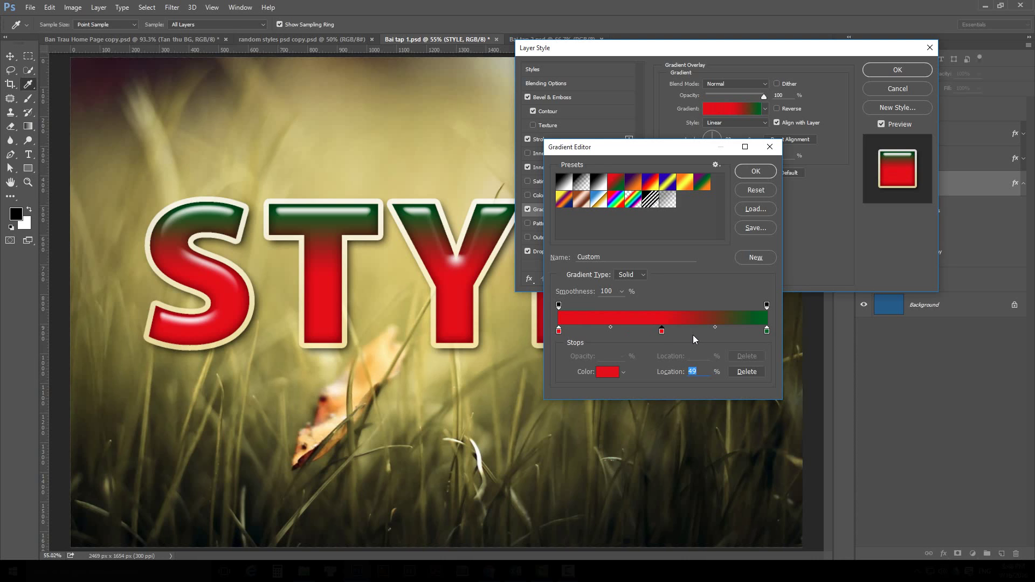
# - Recolor the middle color stop bright lime green and move it to 42%
pyautogui.doubleClick(662, 331)
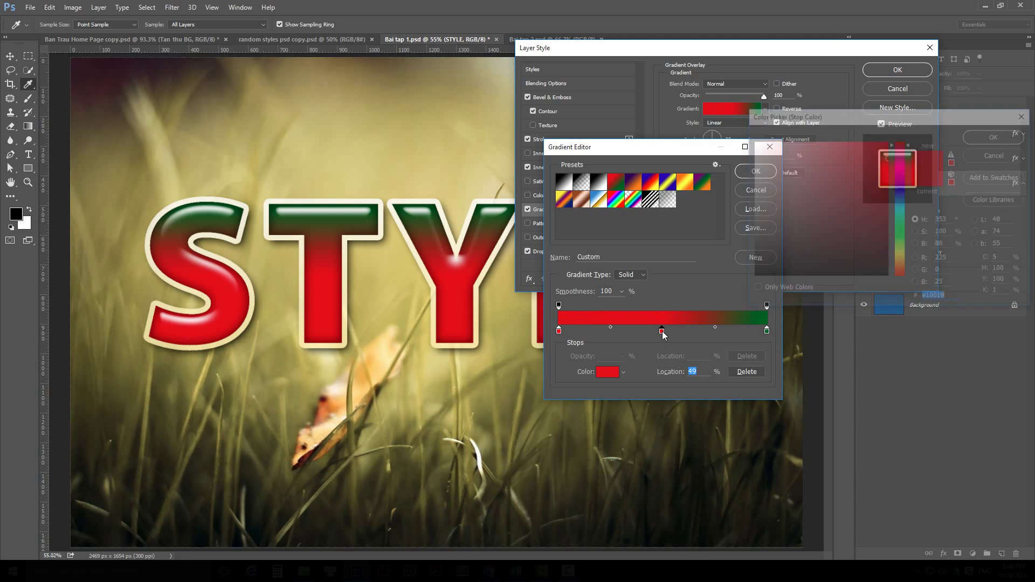
pyautogui.moveTo(900, 262); pyautogui.dragTo(900, 249)
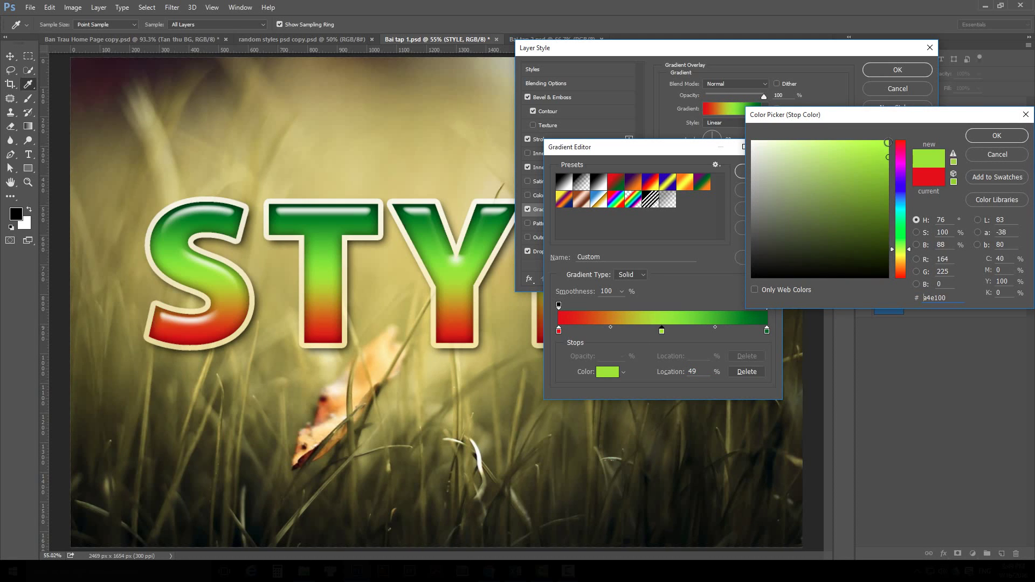
pyautogui.click(882, 144)
pyautogui.click(996, 135)
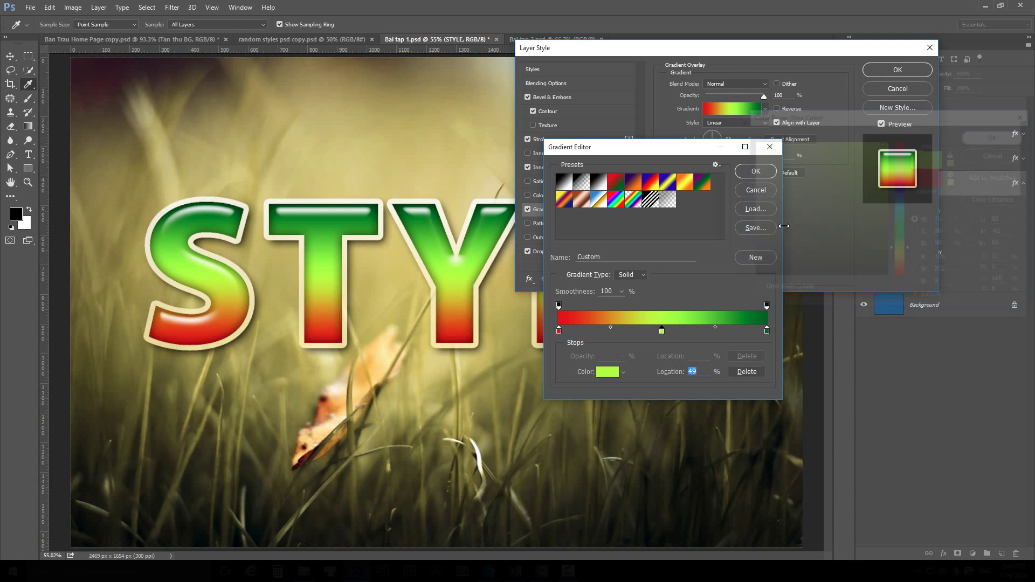
pyautogui.moveTo(662, 330); pyautogui.dragTo(645, 331)
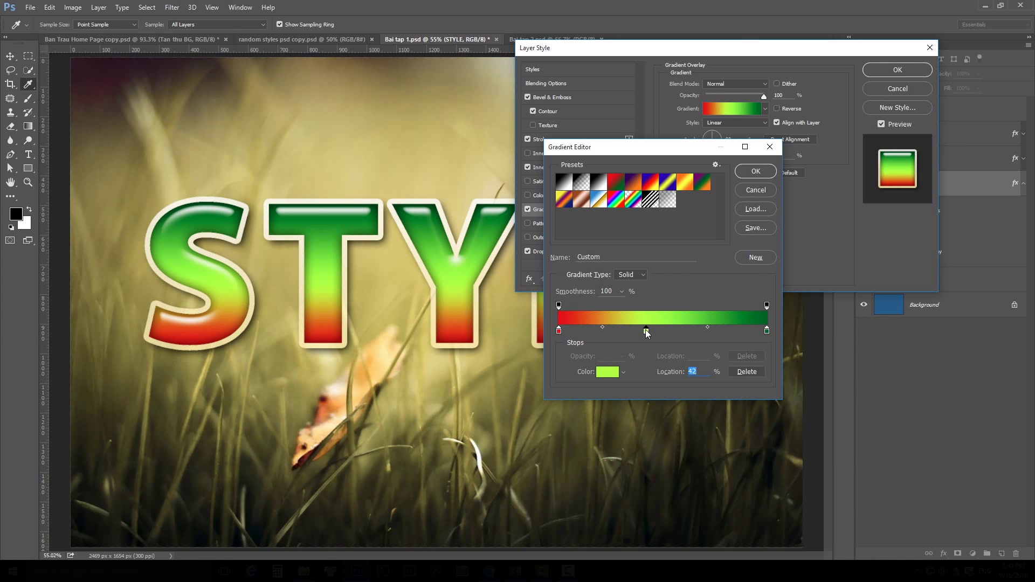
# - Duplicate the lime green color stop at 50% and recolor the copy medium blue
pyautogui.keyDown('alt'); pyautogui.moveTo(645, 330); pyautogui.dragTo(651, 331); pyautogui.keyUp('alt')
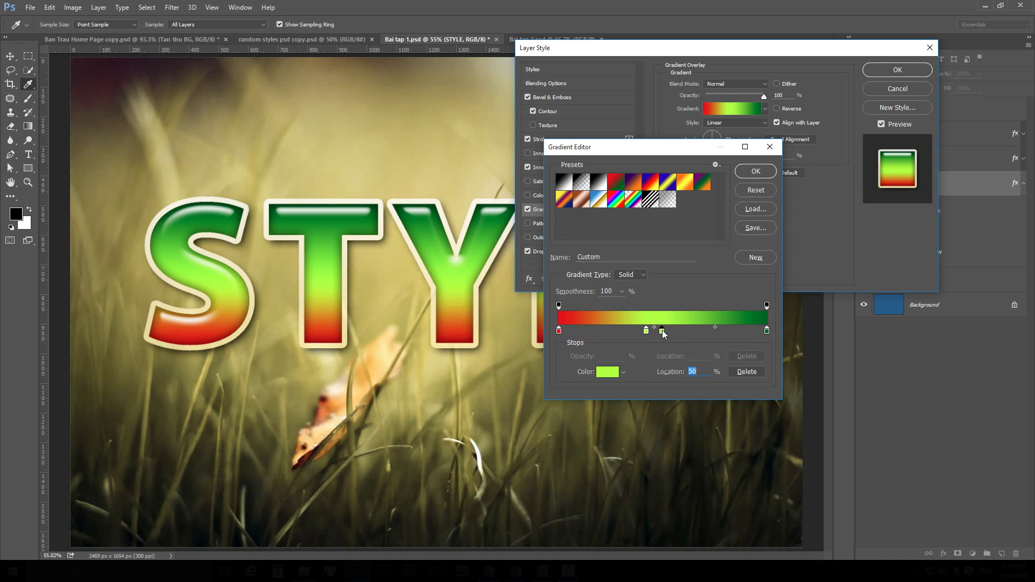
pyautogui.doubleClick(662, 330)
pyautogui.moveTo(901, 226); pyautogui.dragTo(900, 198)
pyautogui.click(875, 172)
pyautogui.click(995, 136)
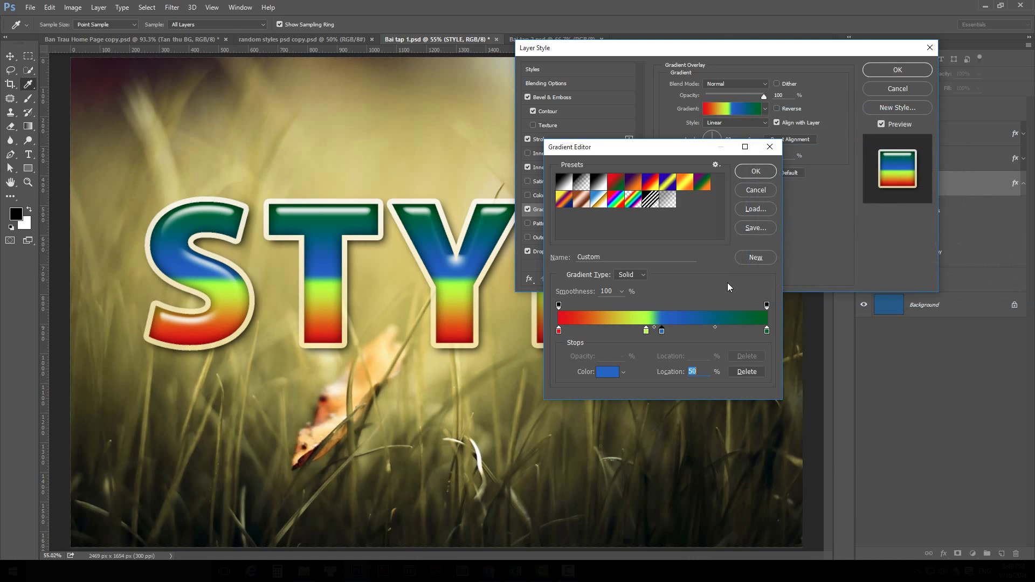
# - Place the lime green and blue color stops together at 48% for a hard color edge, and accept the gradient
pyautogui.moveTo(662, 330); pyautogui.dragTo(646, 331)
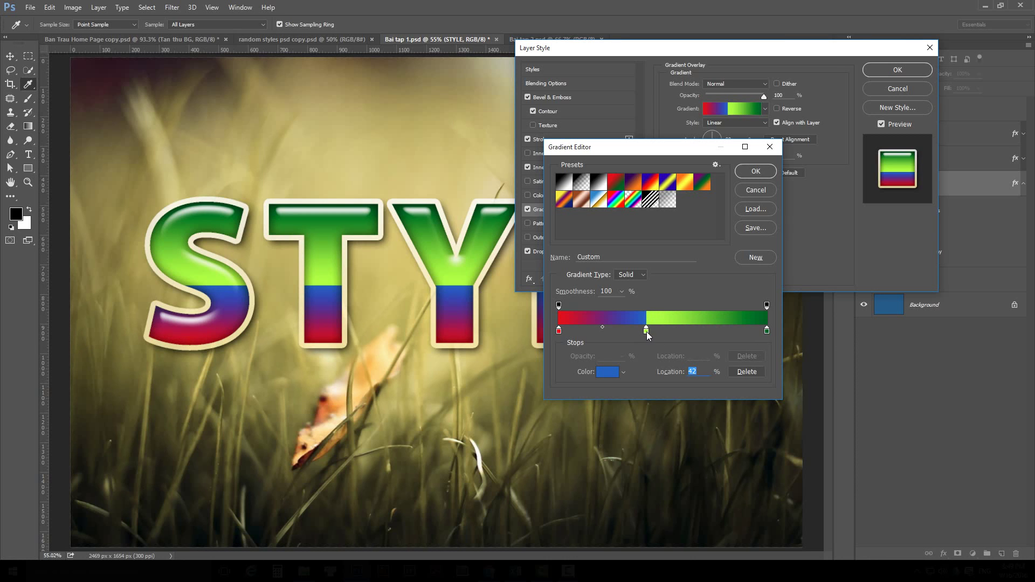
pyautogui.moveTo(647, 332); pyautogui.dragTo(658, 331)
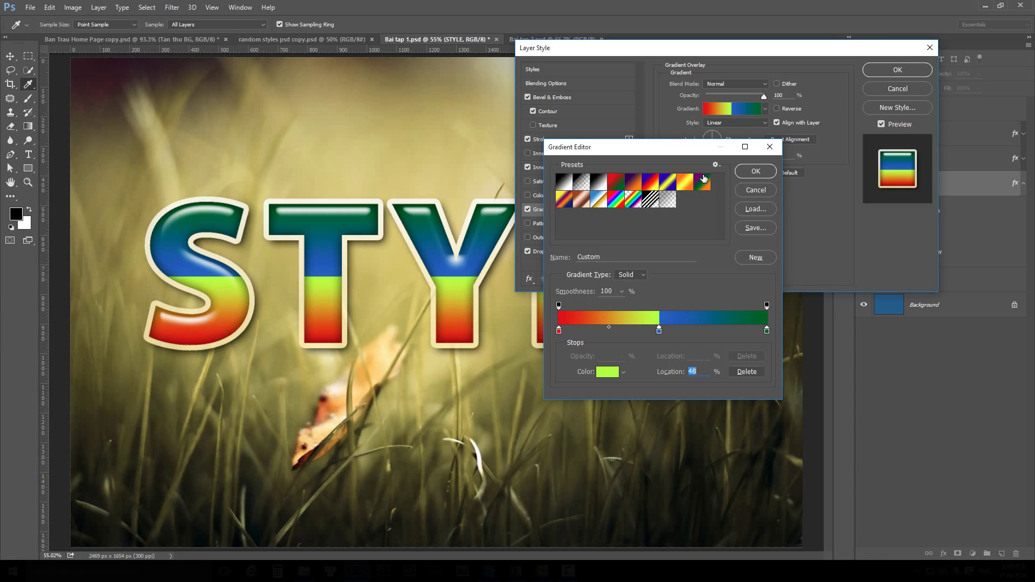
pyautogui.moveTo(694, 153); pyautogui.dragTo(804, 191)
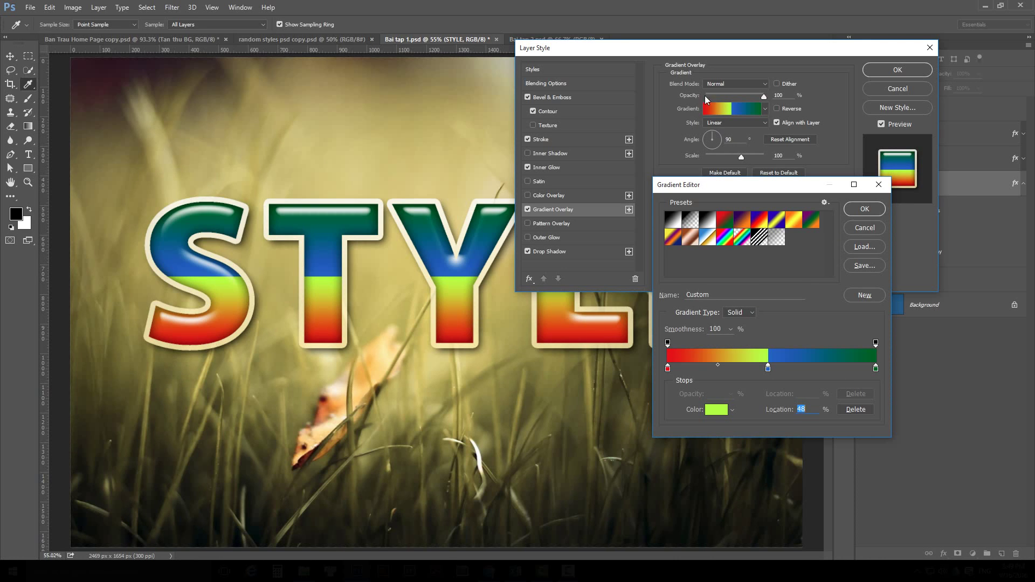
pyautogui.click(864, 211)
# - Set the Gradient Overlay's style to Radial and its scale to 116%
pyautogui.moveTo(723, 54); pyautogui.dragTo(769, 154)
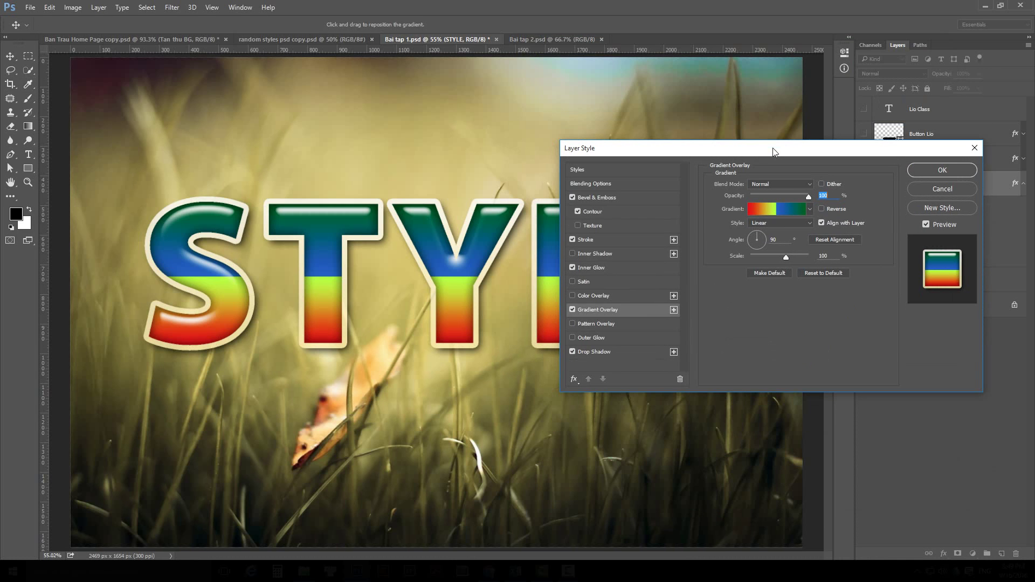
pyautogui.click(762, 224)
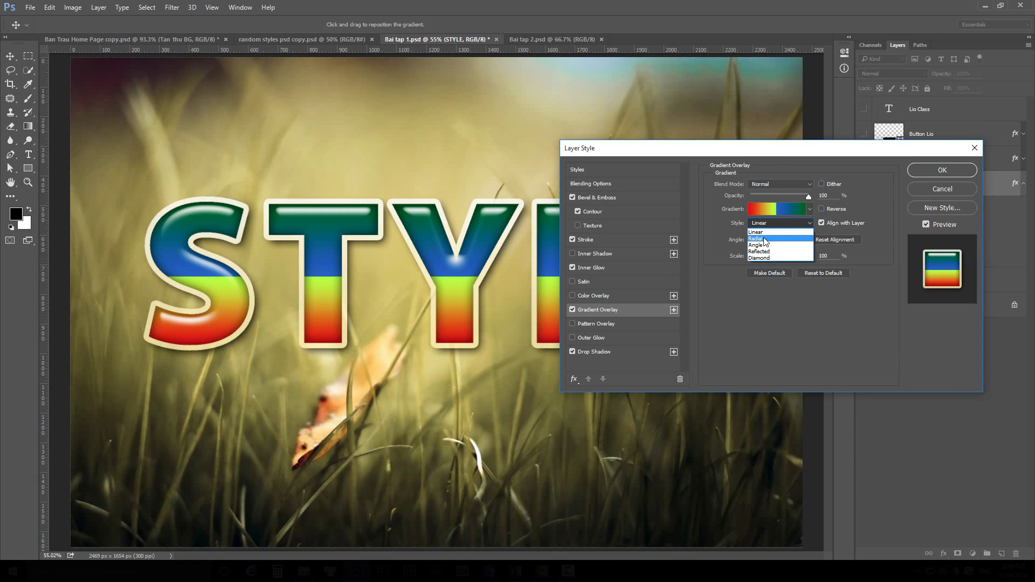
pyautogui.click(769, 239)
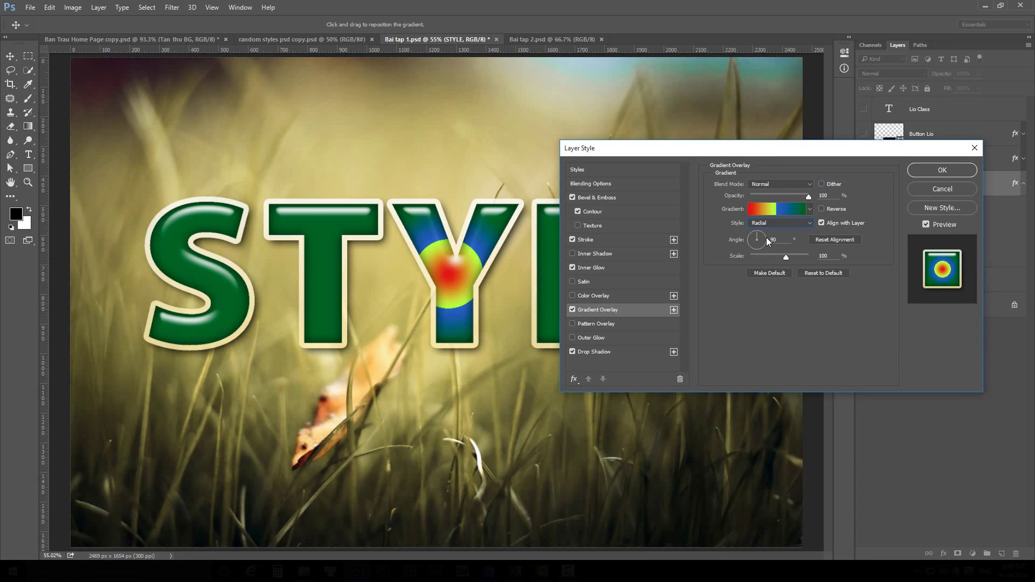
pyautogui.moveTo(791, 261); pyautogui.dragTo(794, 259)
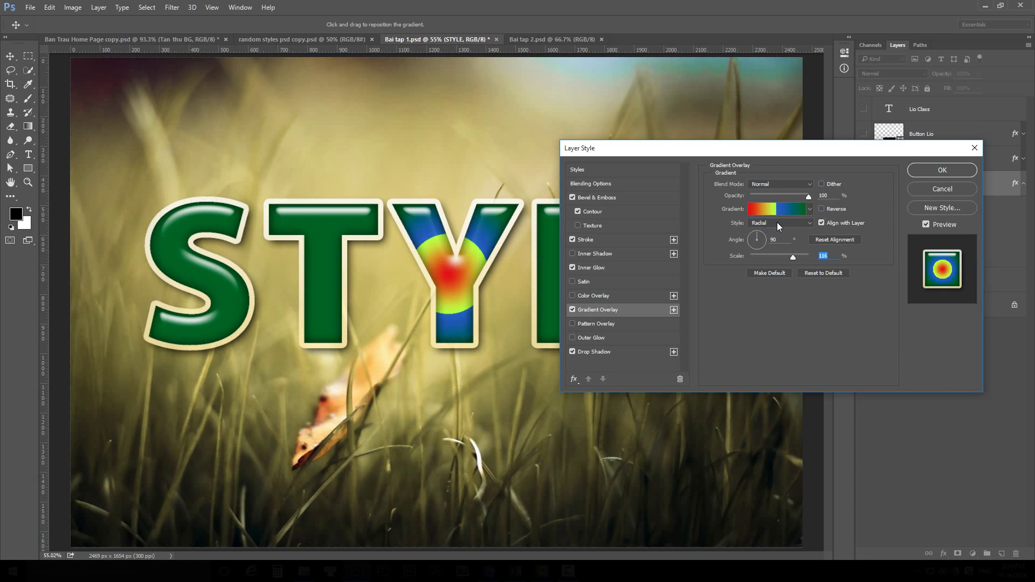
# - Change the Gradient Overlay's style to Angle
pyautogui.click(778, 222)
pyautogui.click(768, 244)
pyautogui.press('Down')
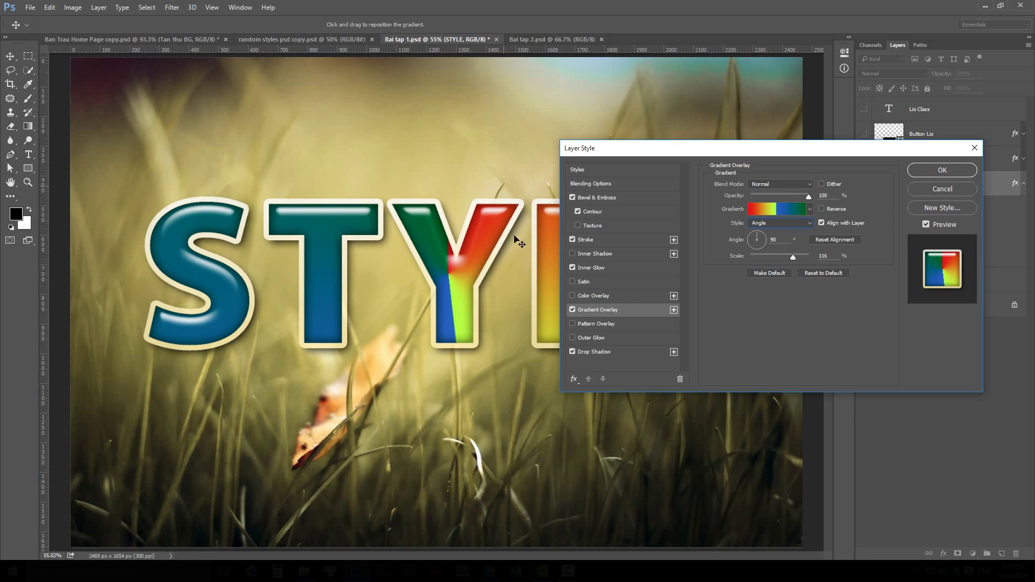
# - Try the Reflected and Diamond styles for the Gradient Overlay, and set its style to Linear
pyautogui.click(764, 223)
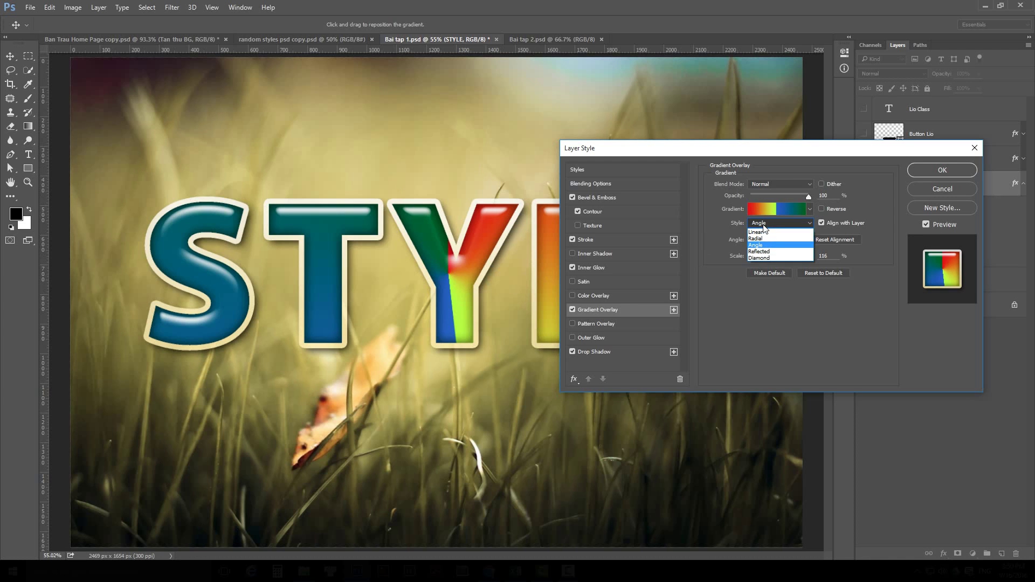
pyautogui.click(762, 251)
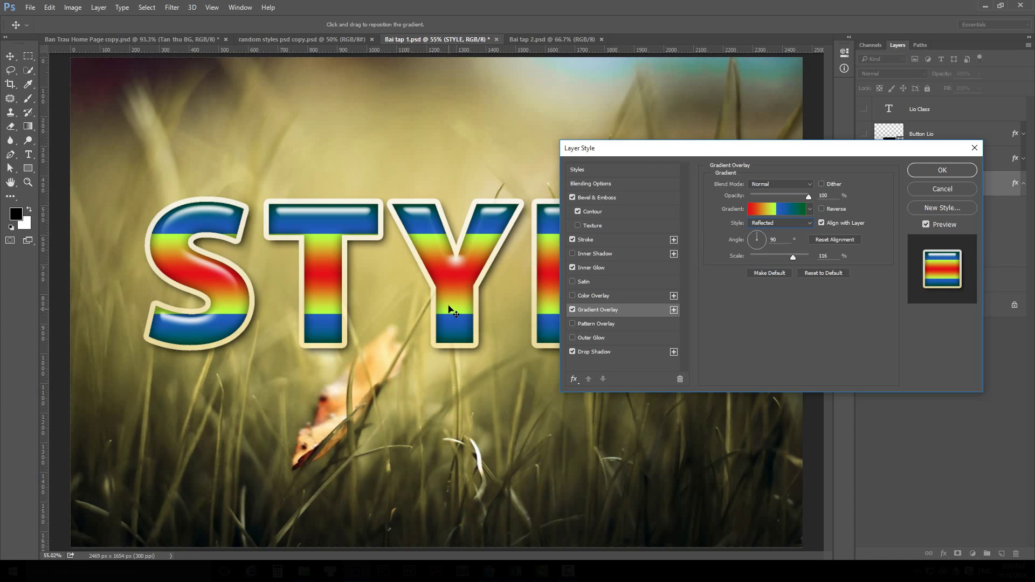
pyautogui.click(777, 224)
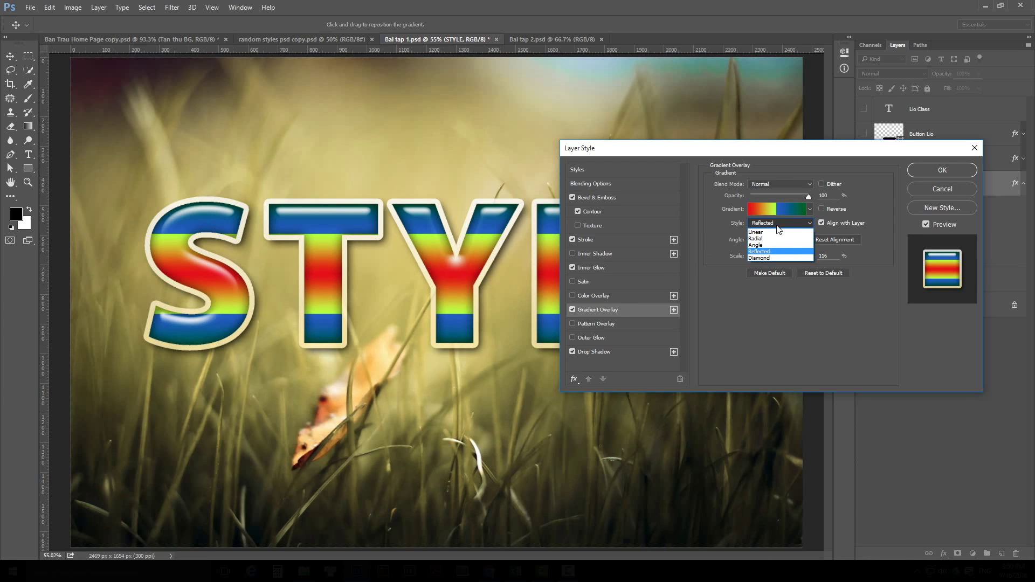
pyautogui.click(771, 258)
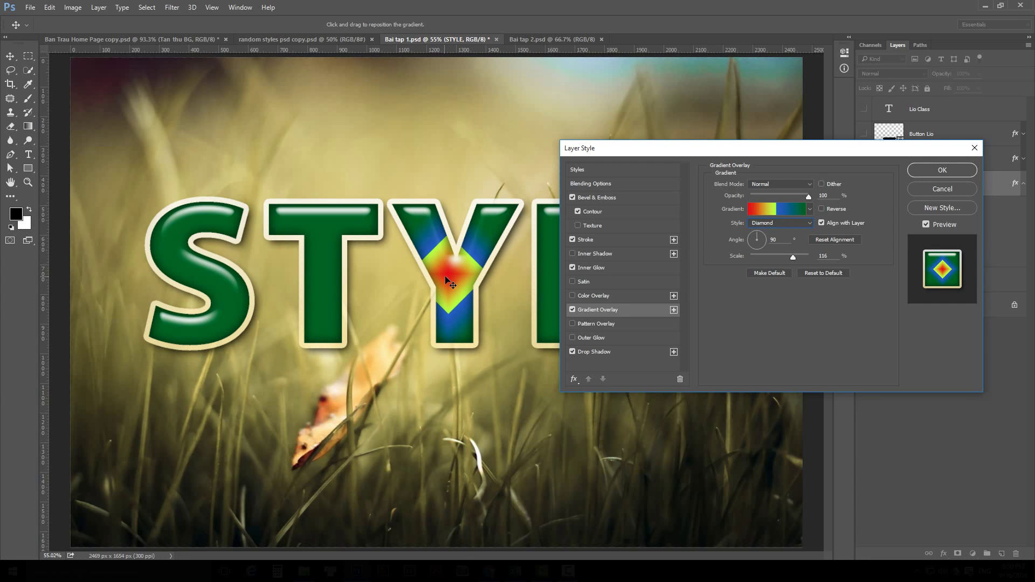
pyautogui.click(781, 223)
pyautogui.click(765, 231)
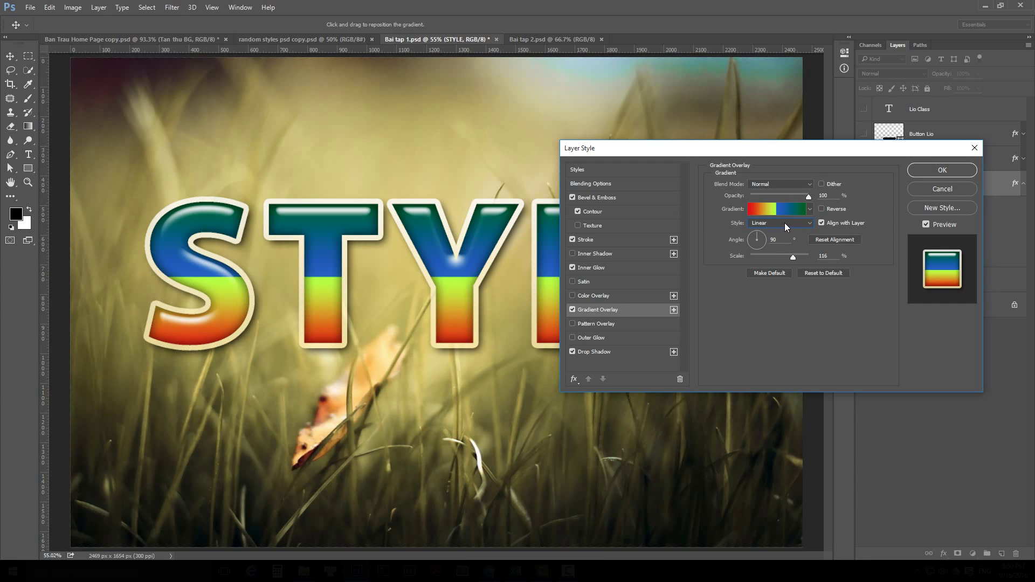
# - Move the gradient's blue color stop to 69% for a soft blend with the lime green, and accept the gradient
pyautogui.moveTo(768, 237)
pyautogui.mouseDown()
pyautogui.moveTo(754, 240)
pyautogui.moveTo(762, 236)
pyautogui.mouseUp()
pyautogui.click(775, 213)
pyautogui.moveTo(769, 368); pyautogui.dragTo(810, 369)
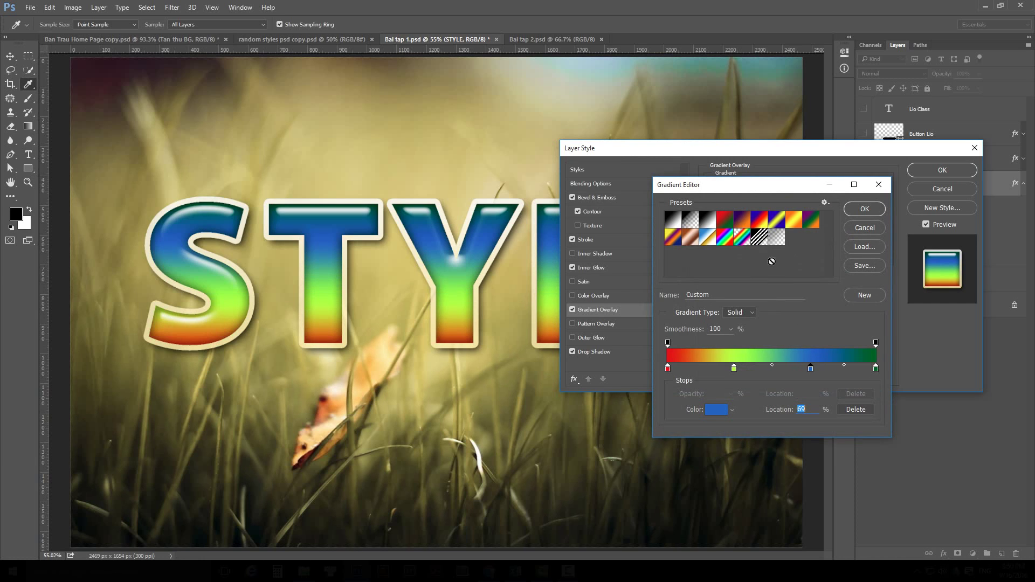
pyautogui.click(866, 210)
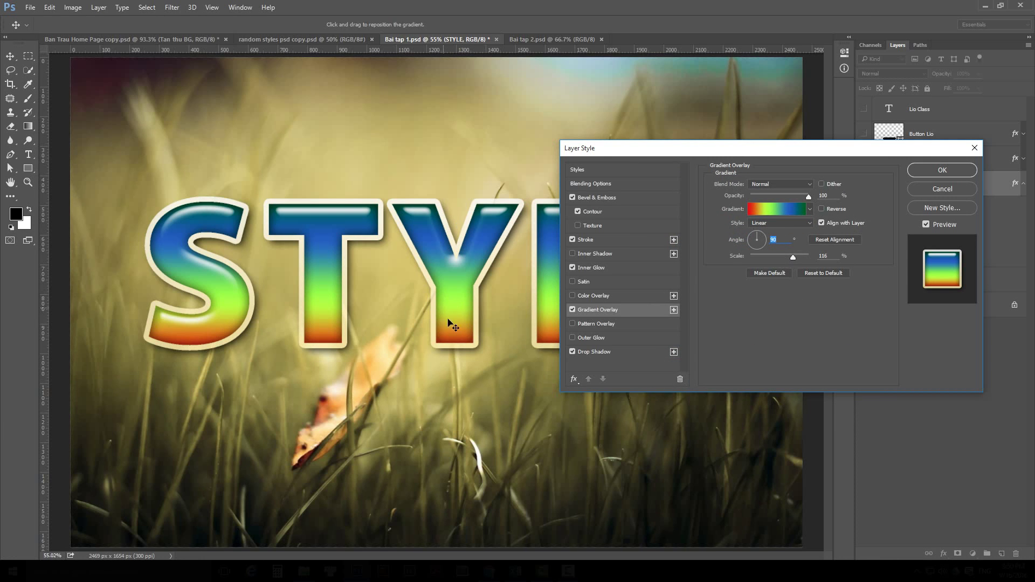
# - Try a Gradient Overlay scale of 10%, and set the scale to 92%
pyautogui.moveTo(791, 255); pyautogui.dragTo(745, 261)
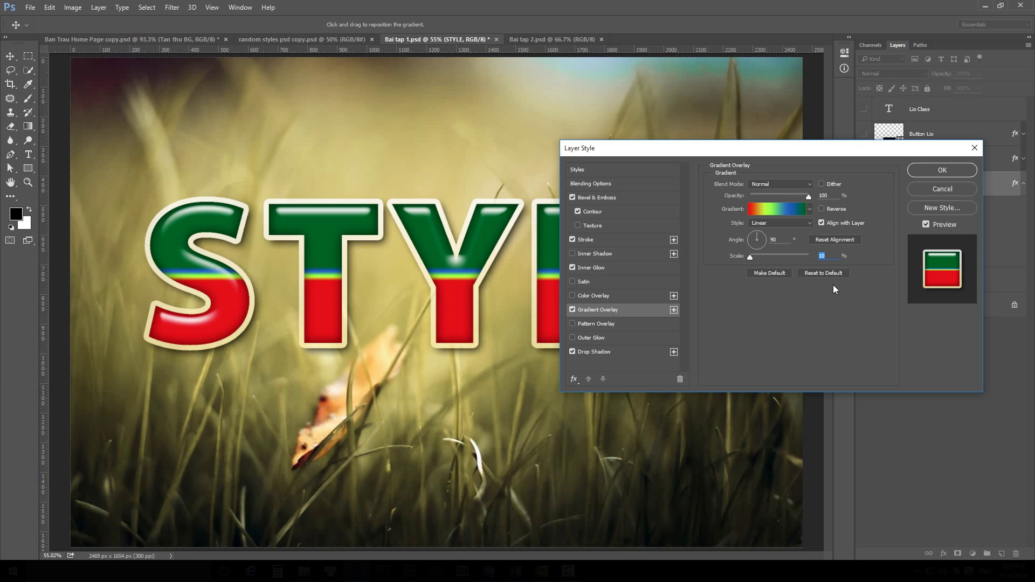
pyautogui.moveTo(751, 257); pyautogui.dragTo(781, 258)
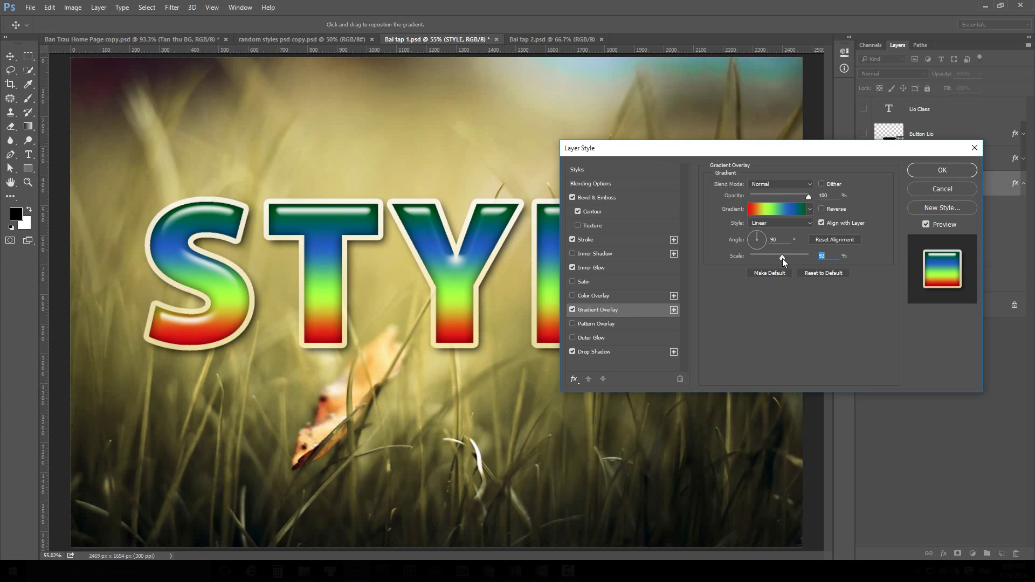
# - Switch the Gradient Overlay's style to Radial and move the gradient's center across the letters on the canvas
pyautogui.click(784, 211)
pyautogui.click(770, 222)
pyautogui.click(772, 240)
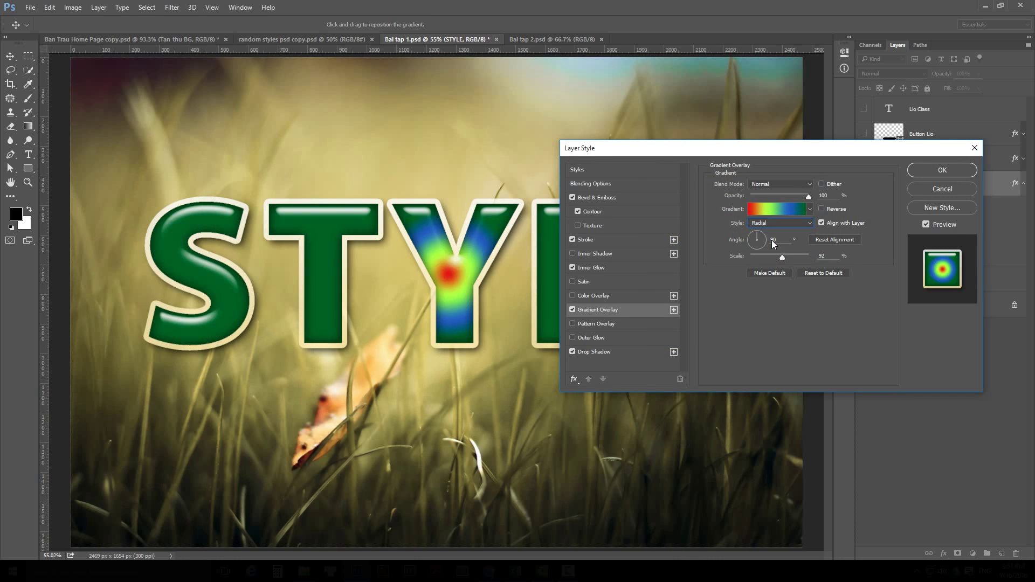
pyautogui.moveTo(457, 268); pyautogui.dragTo(332, 325)
pyautogui.moveTo(477, 307); pyautogui.dragTo(551, 255)
# - Set the Gradient Overlay's style to Linear and reposition the gradient vertically on the text
pyautogui.click(776, 222)
pyautogui.click(774, 232)
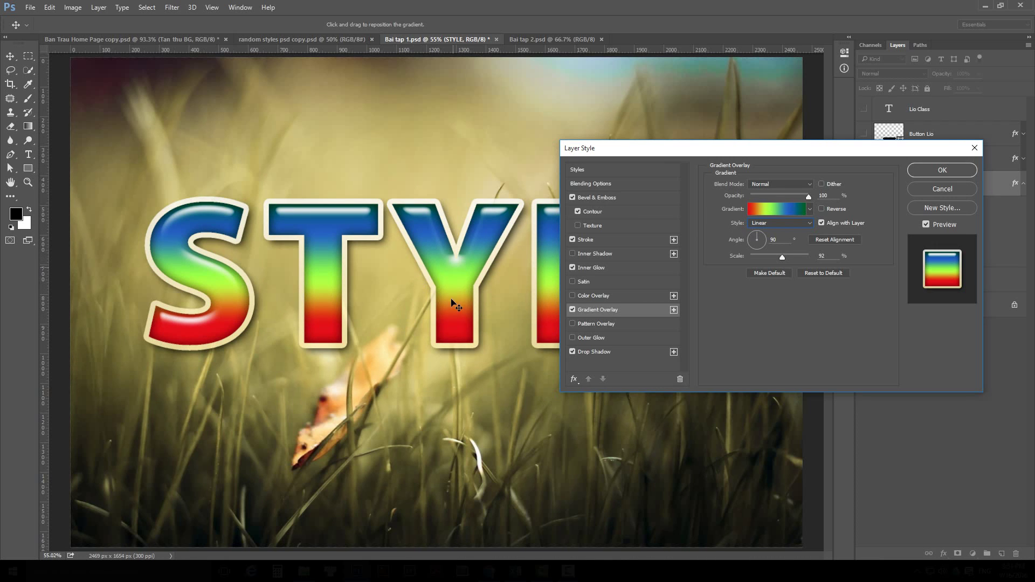
pyautogui.moveTo(455, 303); pyautogui.dragTo(456, 277)
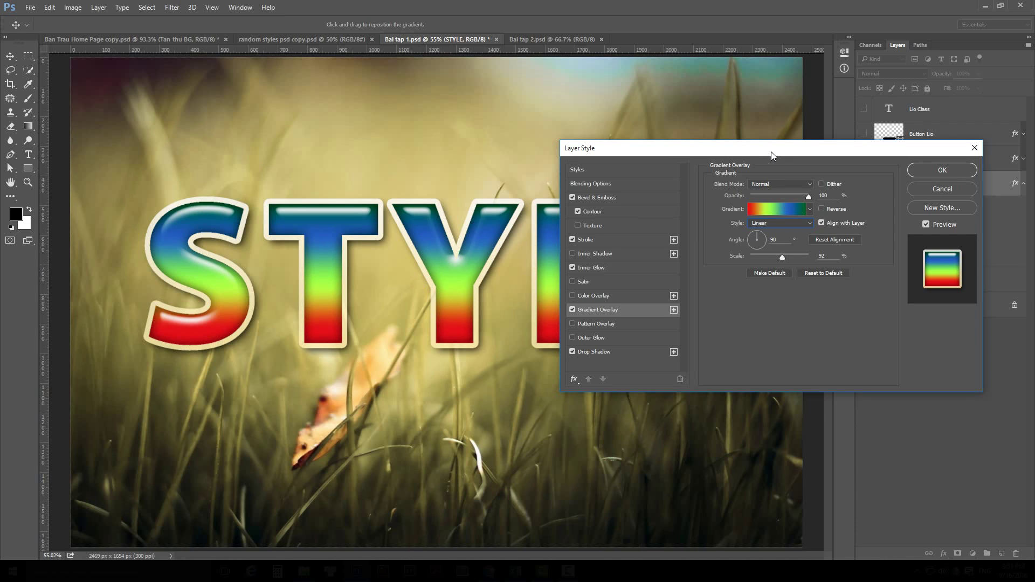
# - Append the Color Harmonies 2 gradients to the presets in the Gradient Editor
pyautogui.click(779, 210)
pyautogui.moveTo(798, 189); pyautogui.dragTo(519, 149)
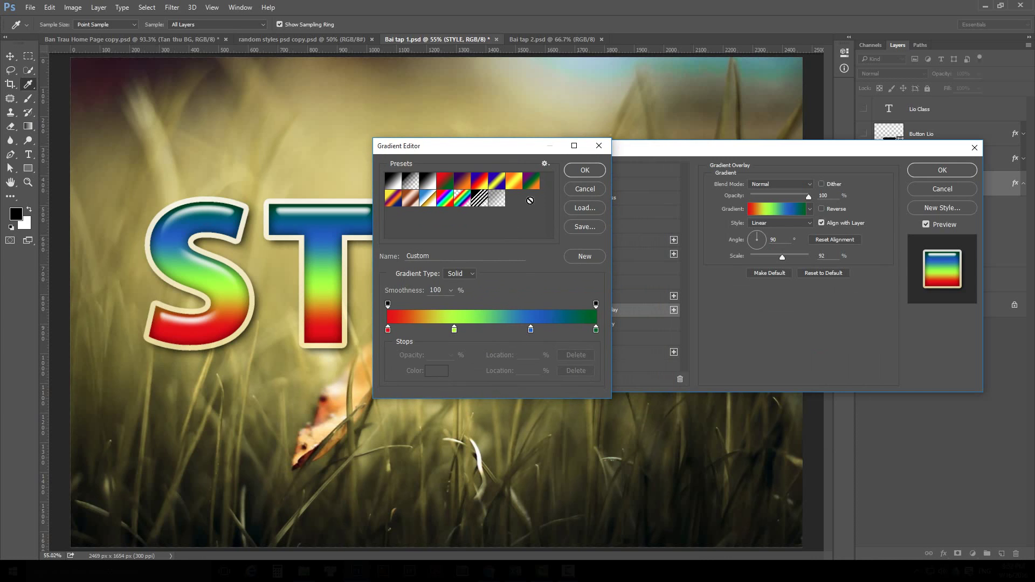
pyautogui.click(545, 164)
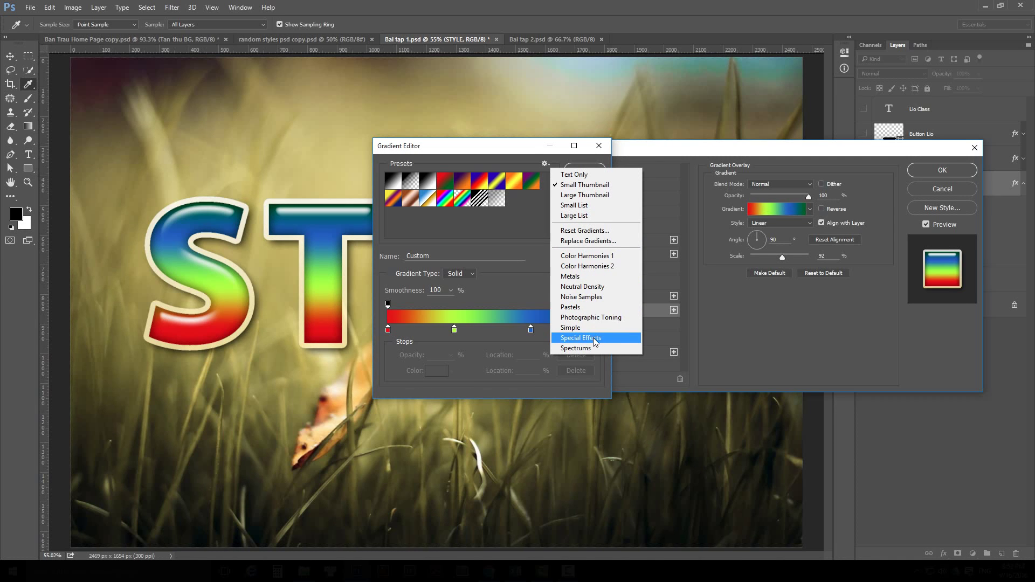
pyautogui.click(592, 267)
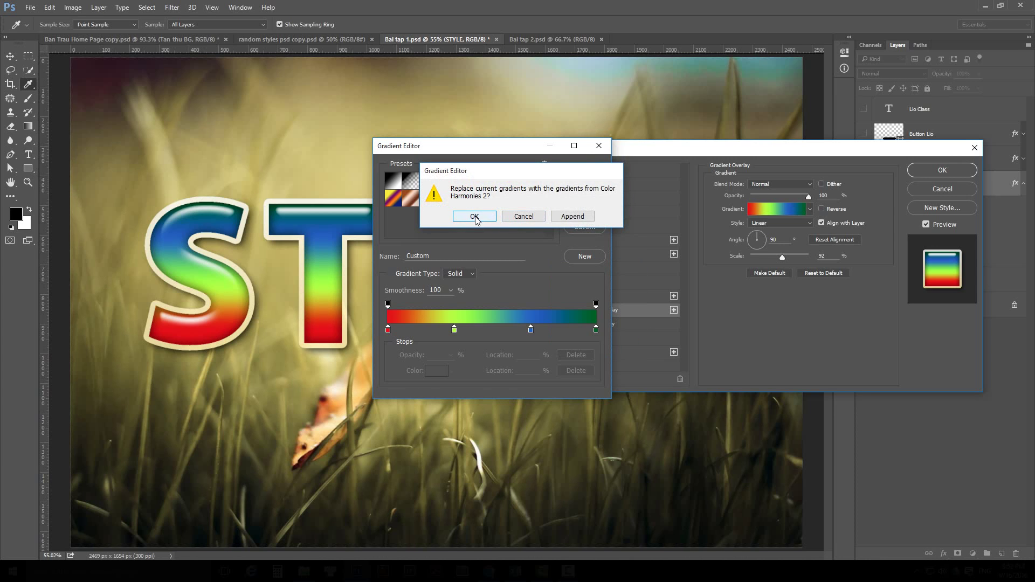
pyautogui.click(573, 216)
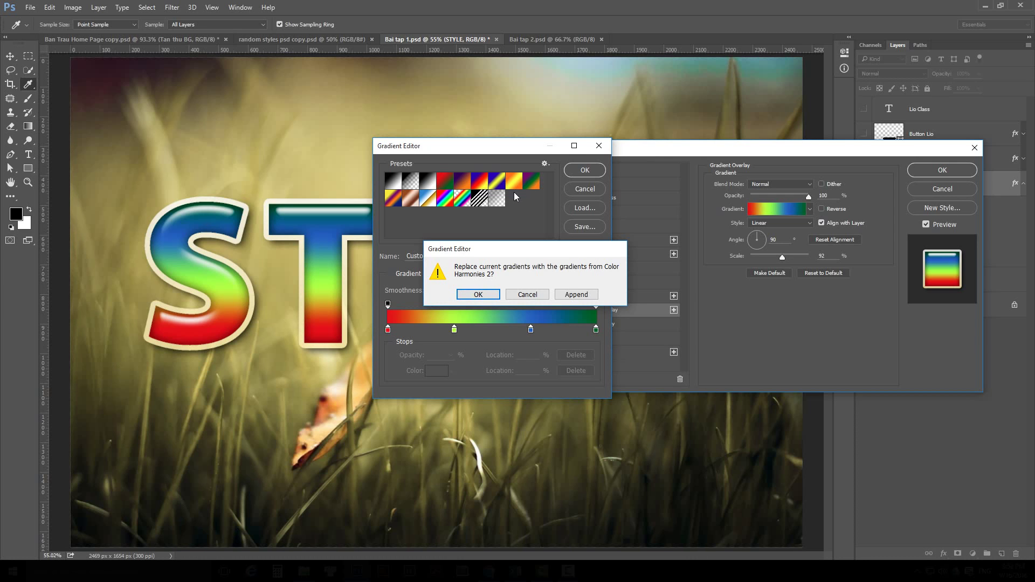
pyautogui.click(576, 294)
# - Try the Magenta-Yellow, Purple-Green-Gold and Red-Blue-White gradient presets on the text, and check the dialog for loading gradient files
pyautogui.click(532, 221)
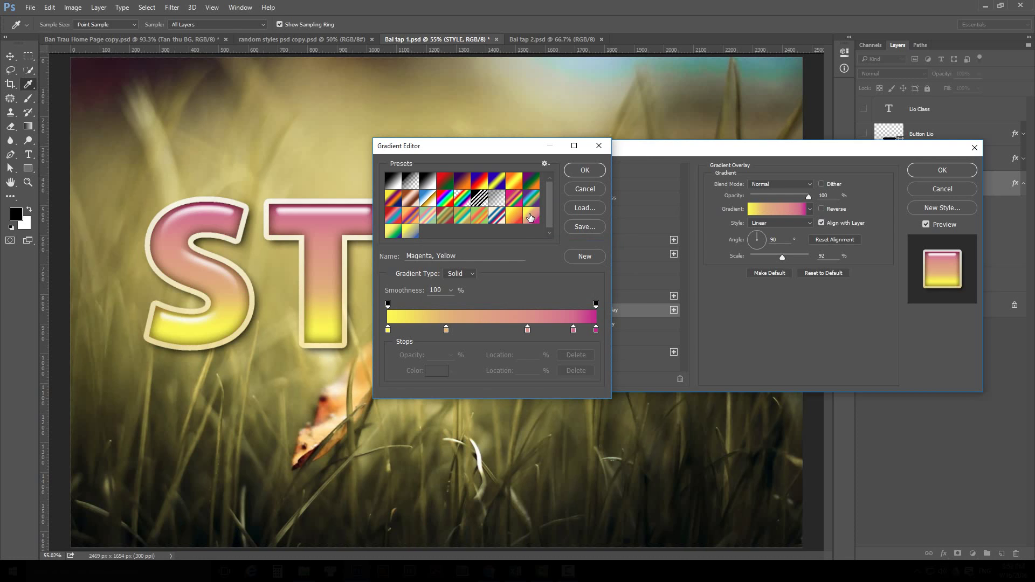
pyautogui.click(531, 199)
pyautogui.click(480, 215)
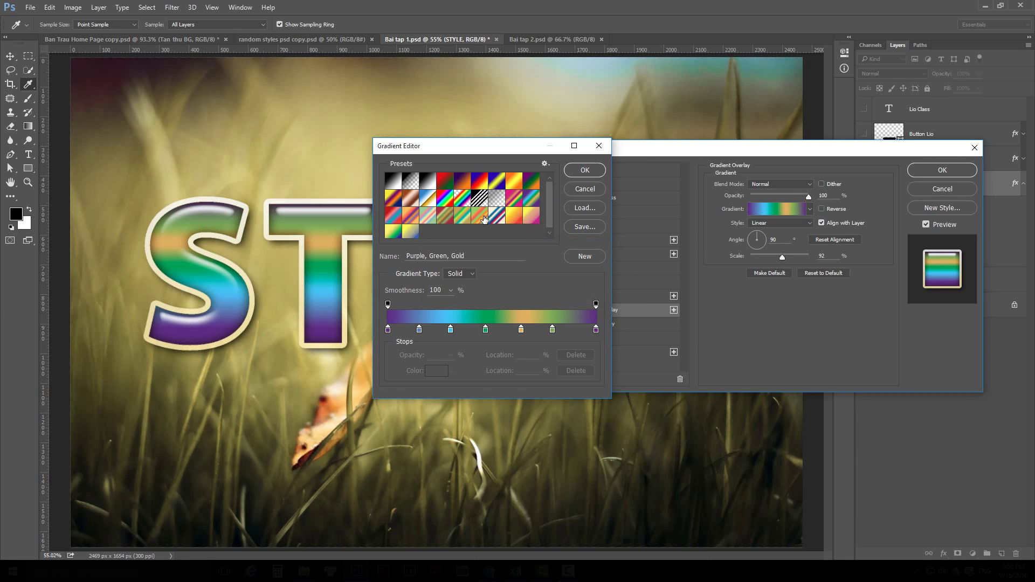
pyautogui.click(496, 214)
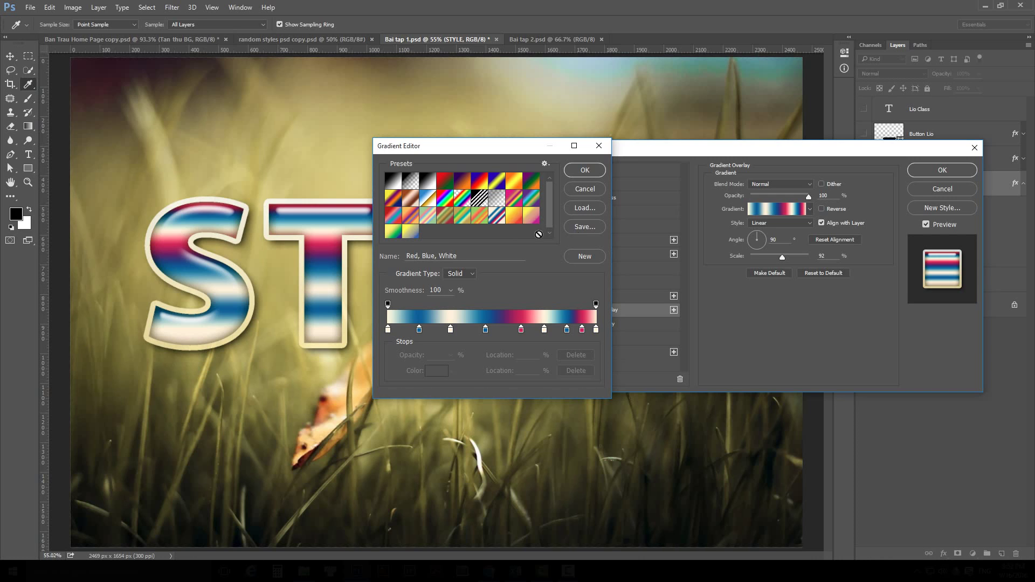
pyautogui.click(587, 208)
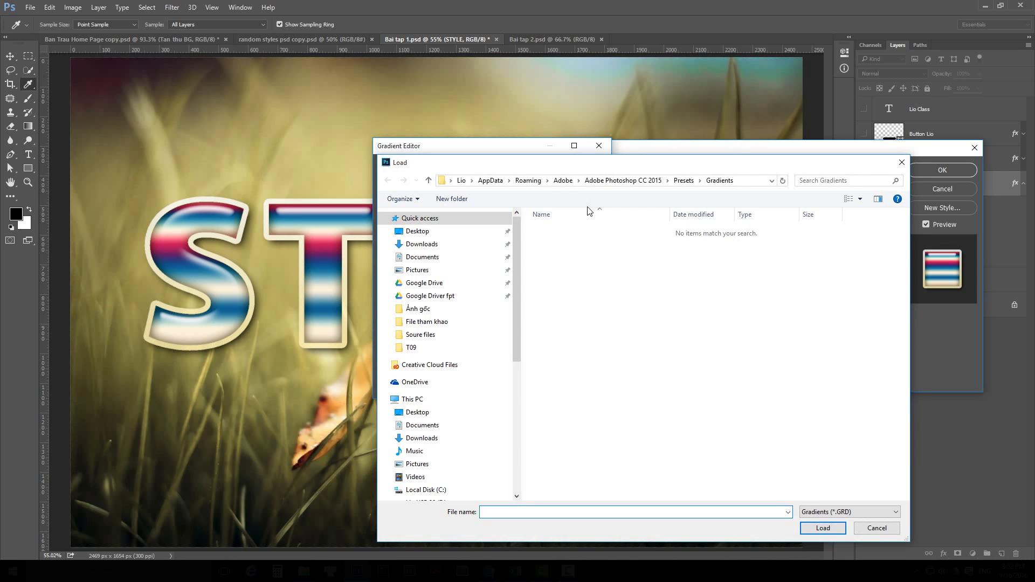
pyautogui.click(877, 529)
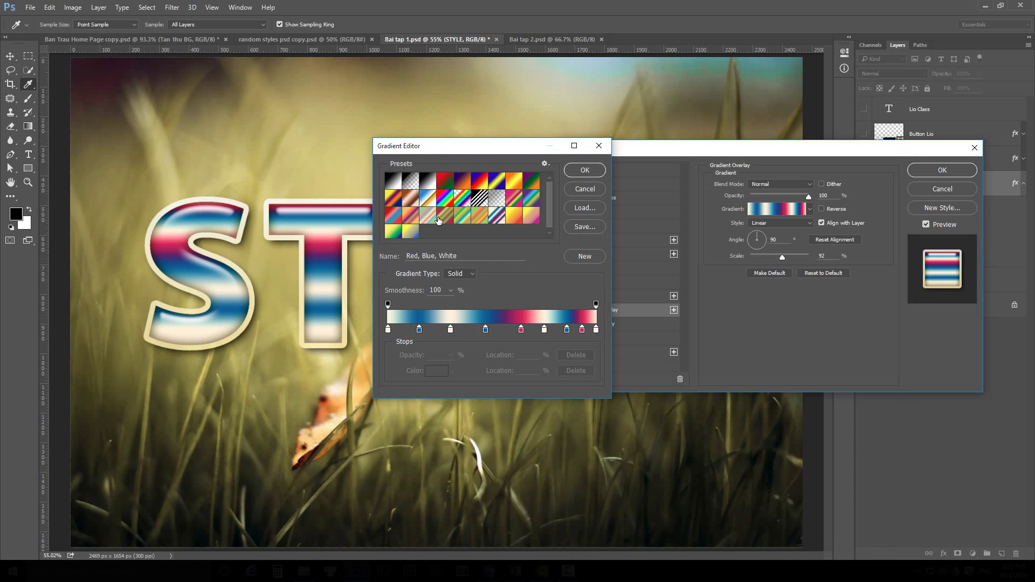
# - Try the Foreground to Transparent gradient preset and inspect the color stops at both of its ends
pyautogui.moveTo(431, 145); pyautogui.dragTo(532, 154)
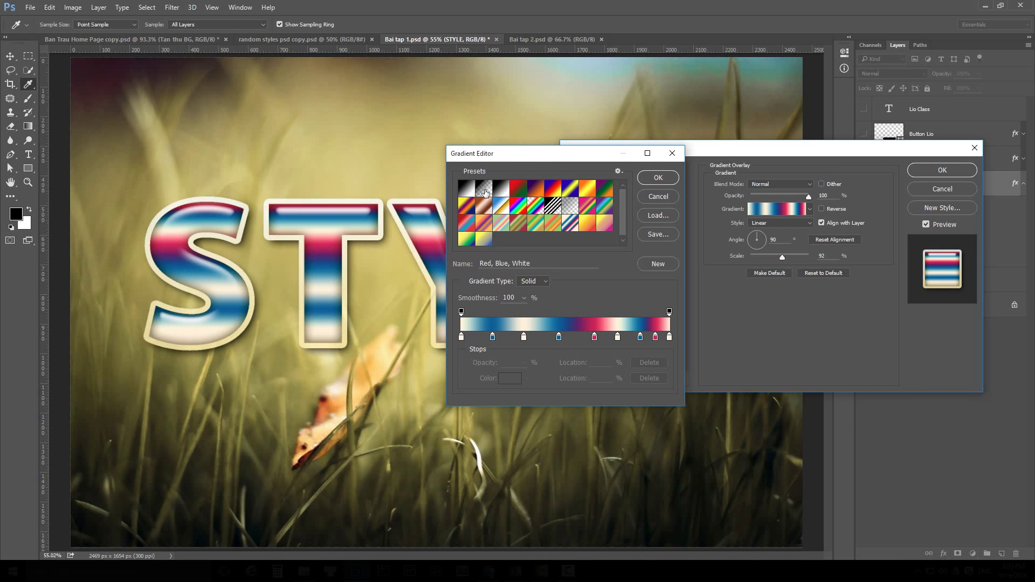
pyautogui.click(485, 191)
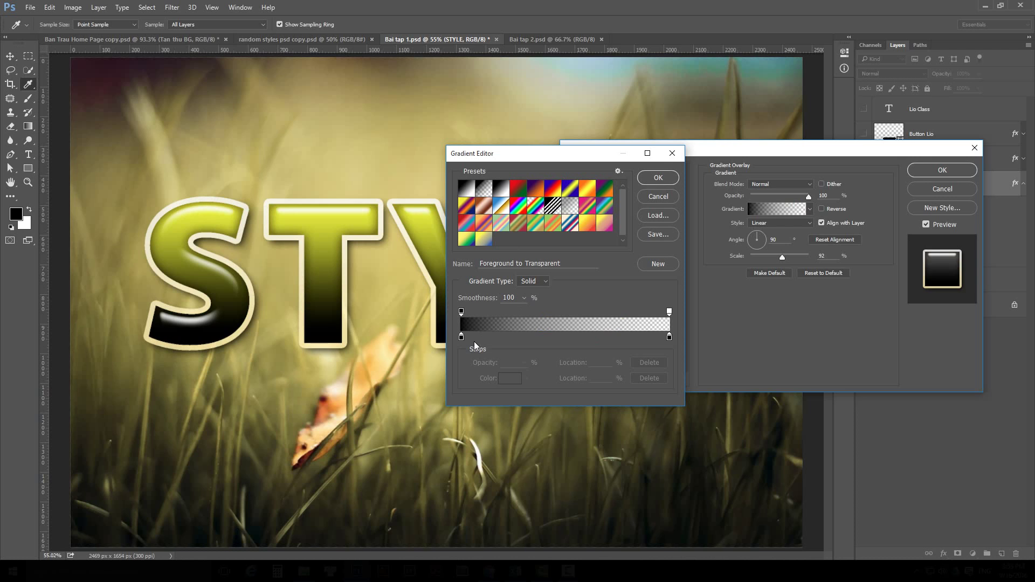
pyautogui.click(462, 338)
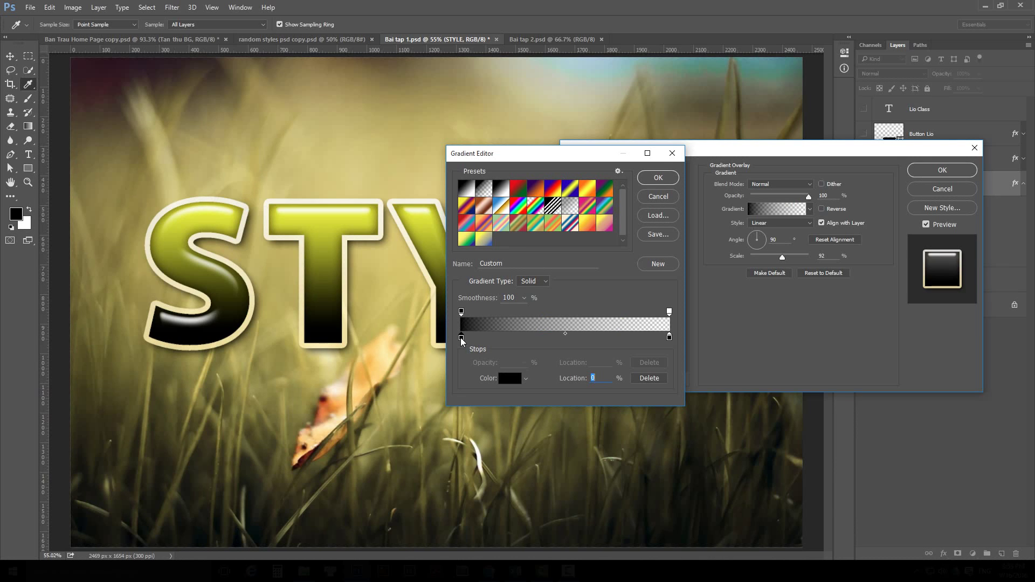
pyautogui.click(669, 338)
pyautogui.hotkey('ctrl', 'z')
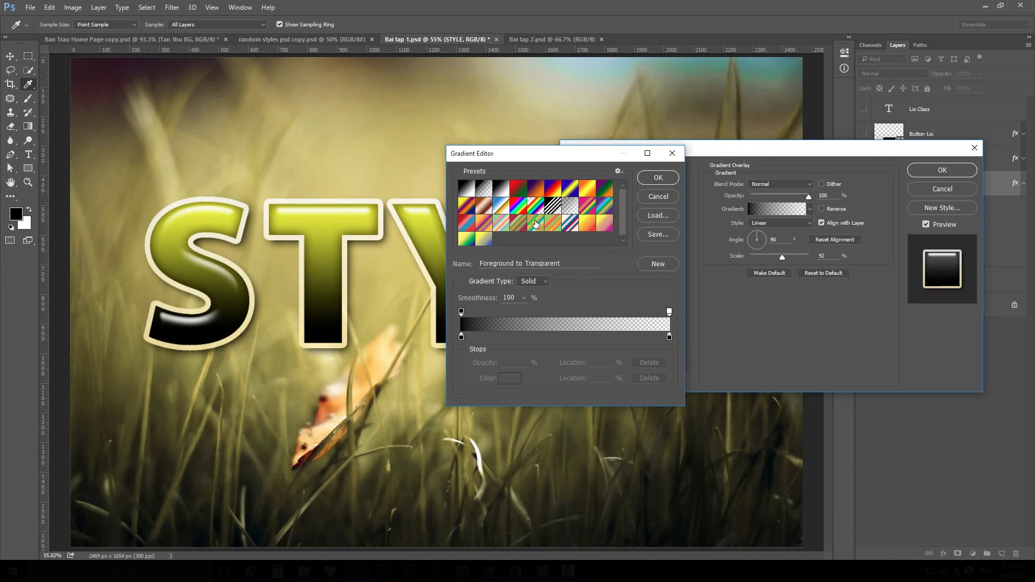
# - Apply the Black, White gradient preset and set the opacity stop at its white end to 0%
pyautogui.click(502, 189)
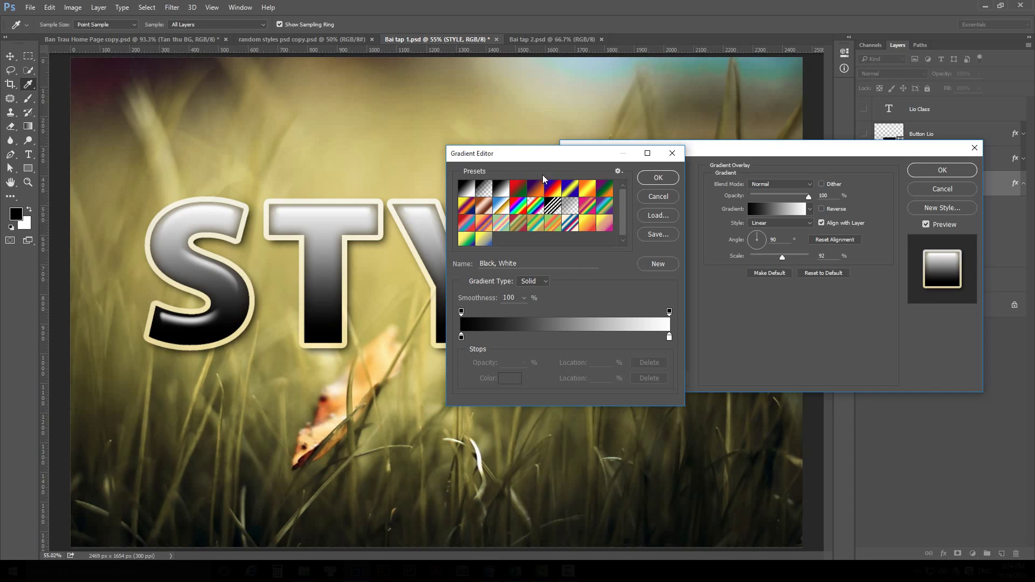
pyautogui.moveTo(579, 159); pyautogui.dragTo(665, 188)
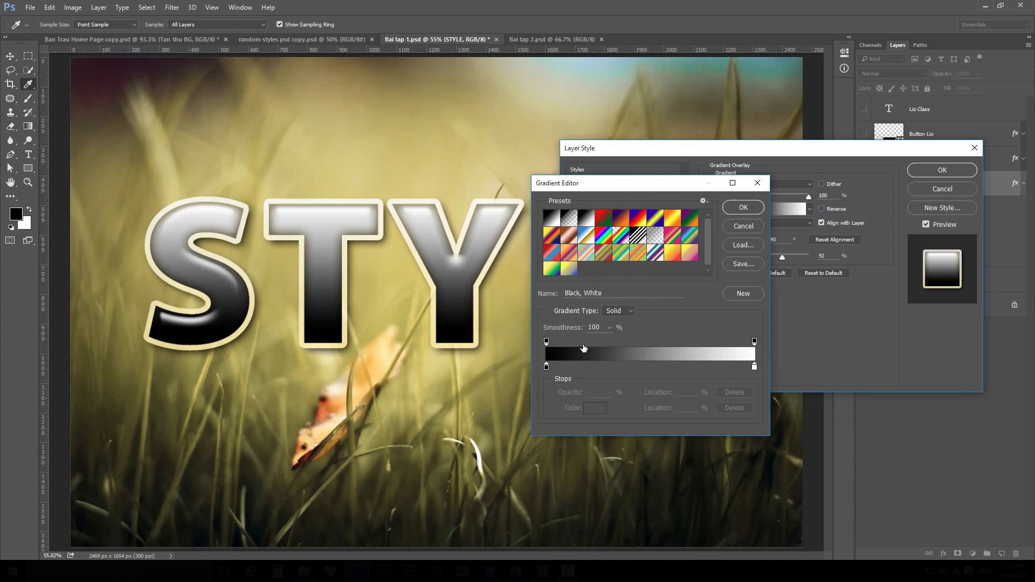
pyautogui.click(754, 366)
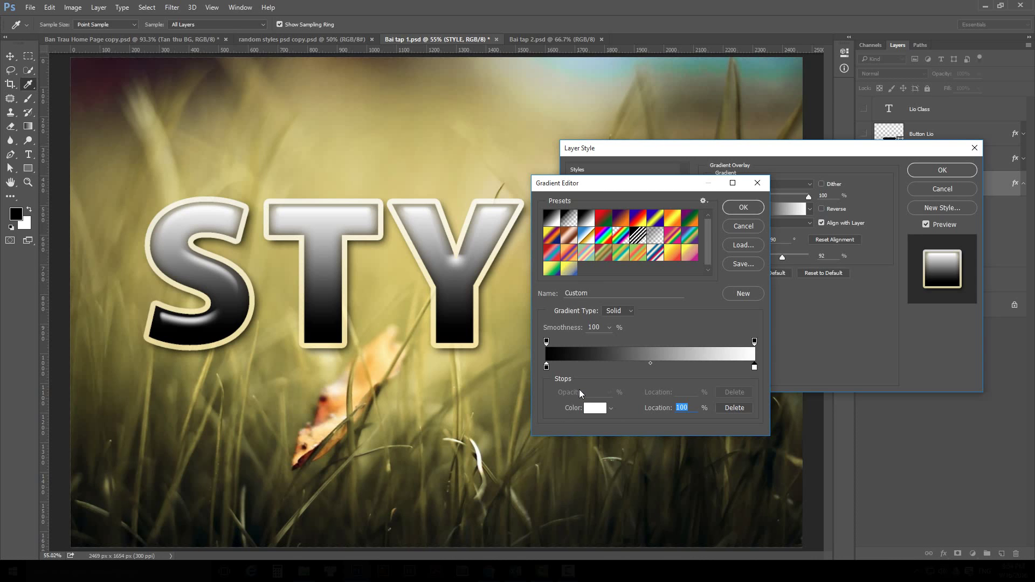
pyautogui.click(754, 341)
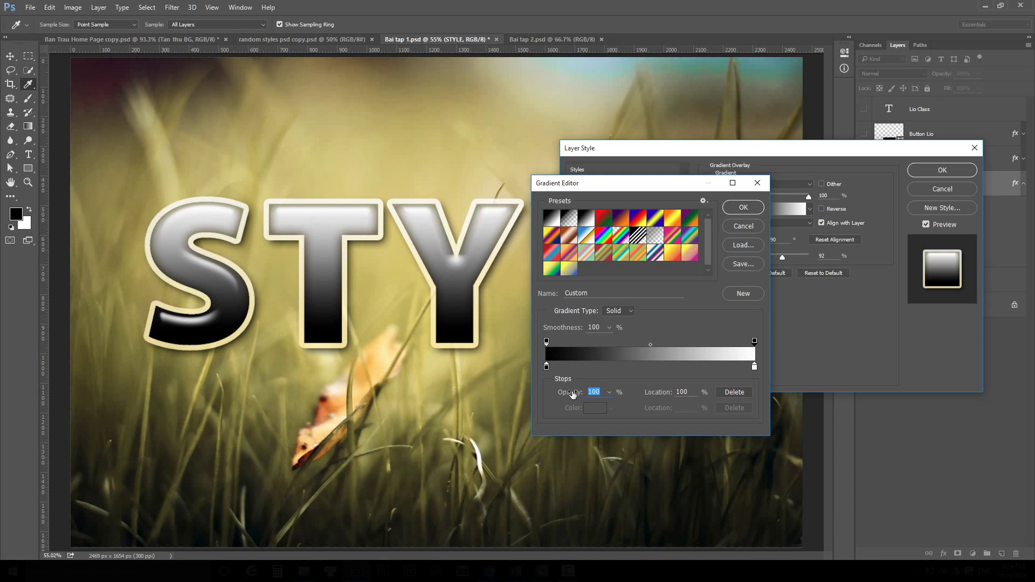
pyautogui.moveTo(566, 394)
pyautogui.mouseDown()
pyautogui.moveTo(551, 394)
pyautogui.moveTo(589, 393)
pyautogui.moveTo(547, 397)
pyautogui.mouseUp()
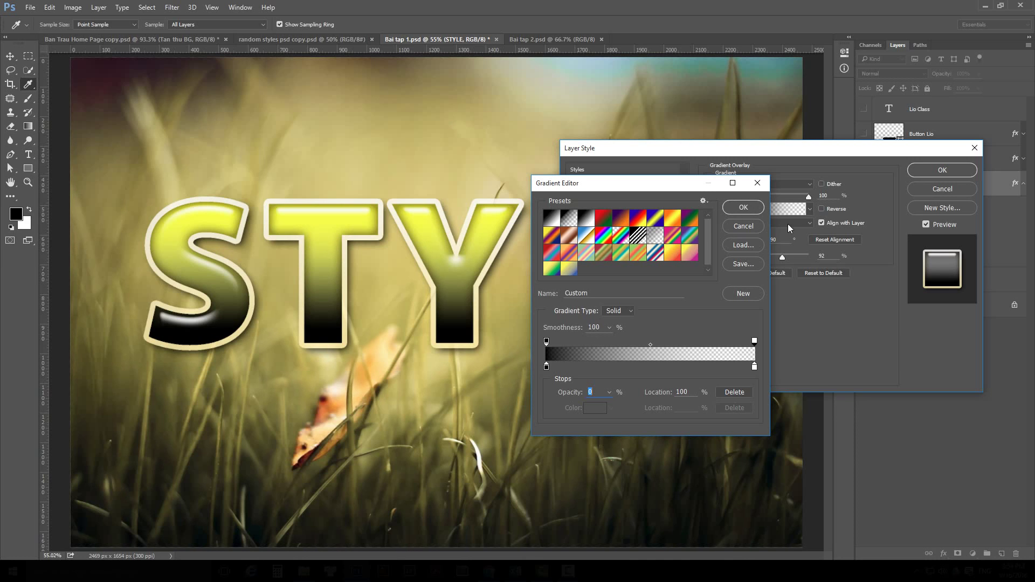
# - Try the Foreground to Transparent preset for comparison, and discard the gradient edits
pyautogui.click(567, 218)
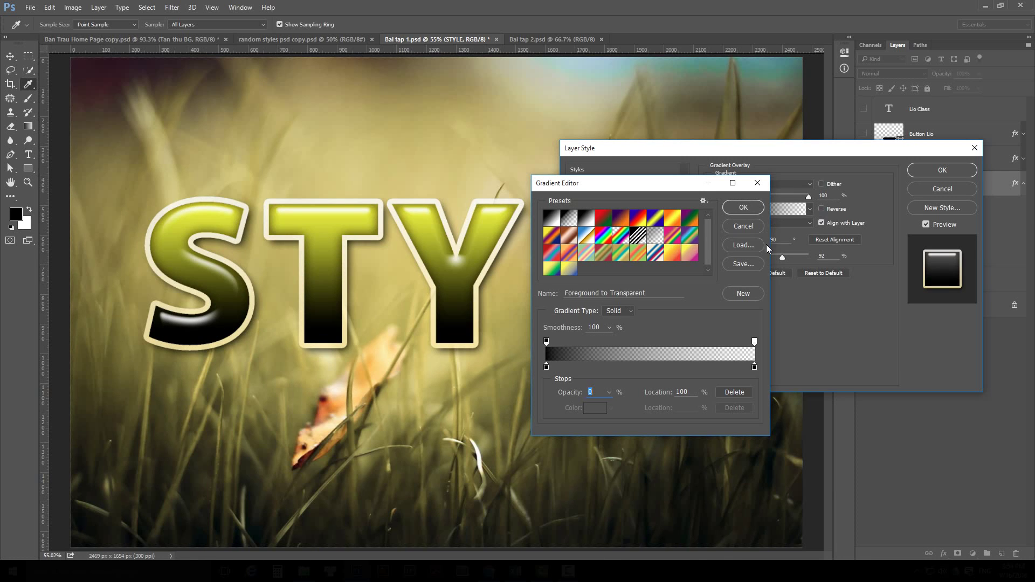
pyautogui.click(752, 227)
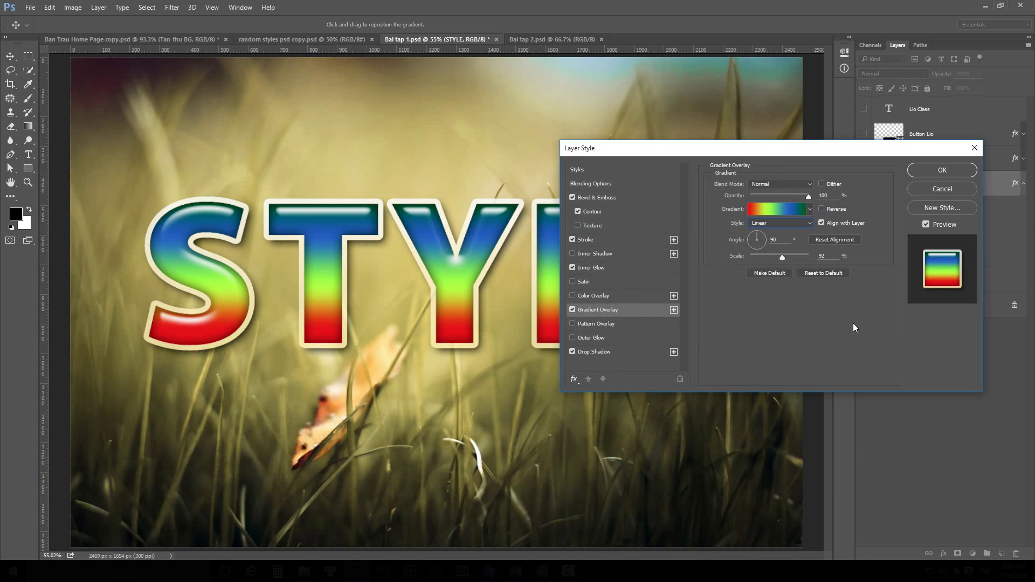